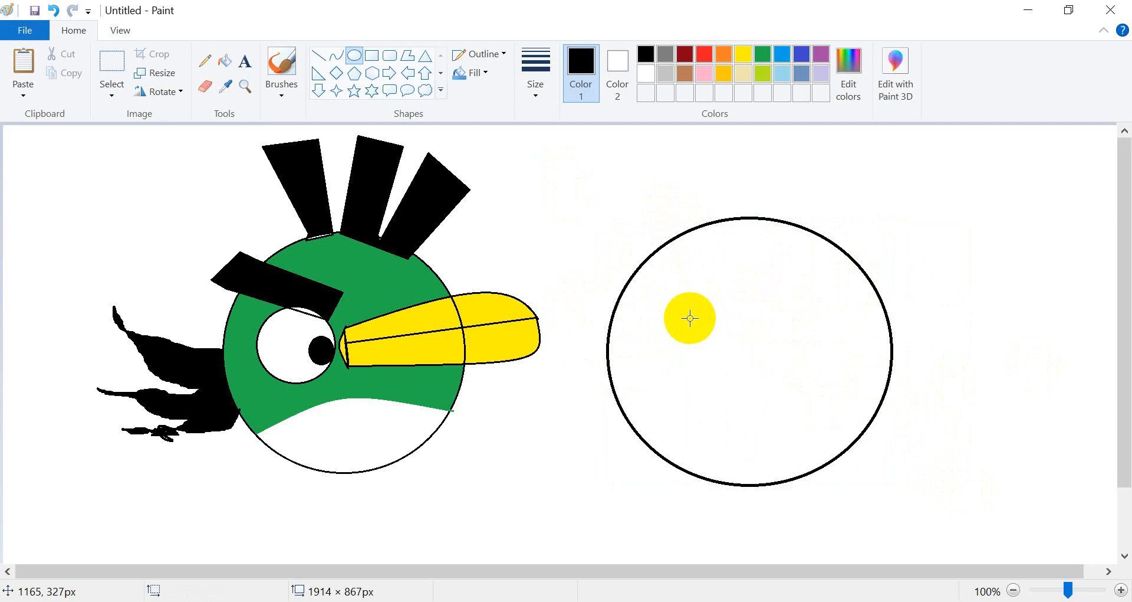
# Draw an ellipse about 191×162 px inside the large circle for the bird's eye.
pyautogui.moveTo(653, 312); pyautogui.dragTo(763, 408)
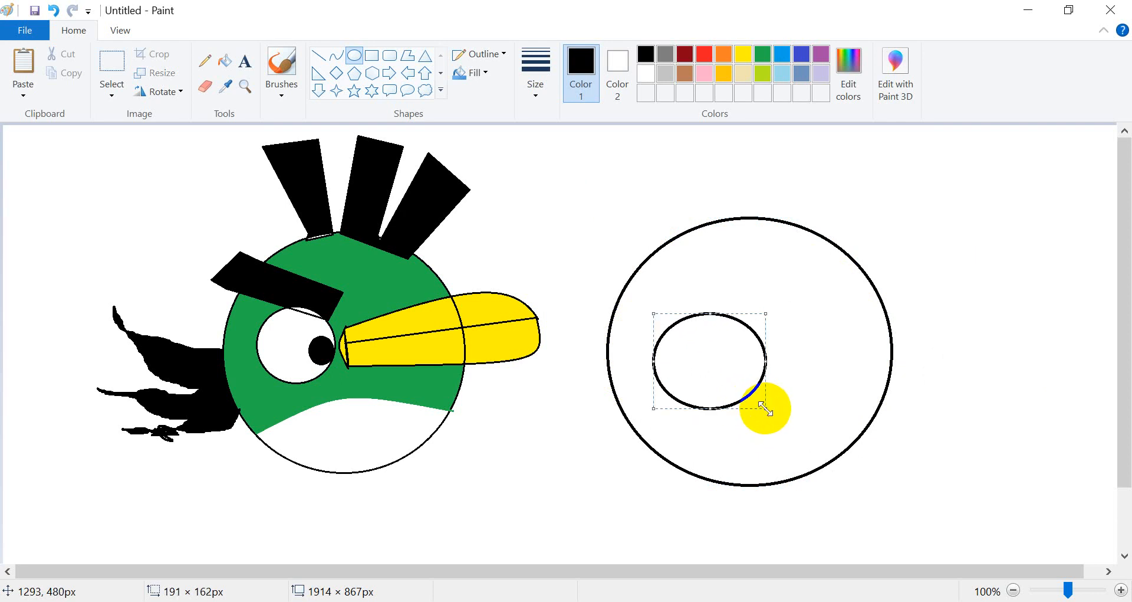
pyautogui.moveTo(721, 367); pyautogui.dragTo(723, 356)
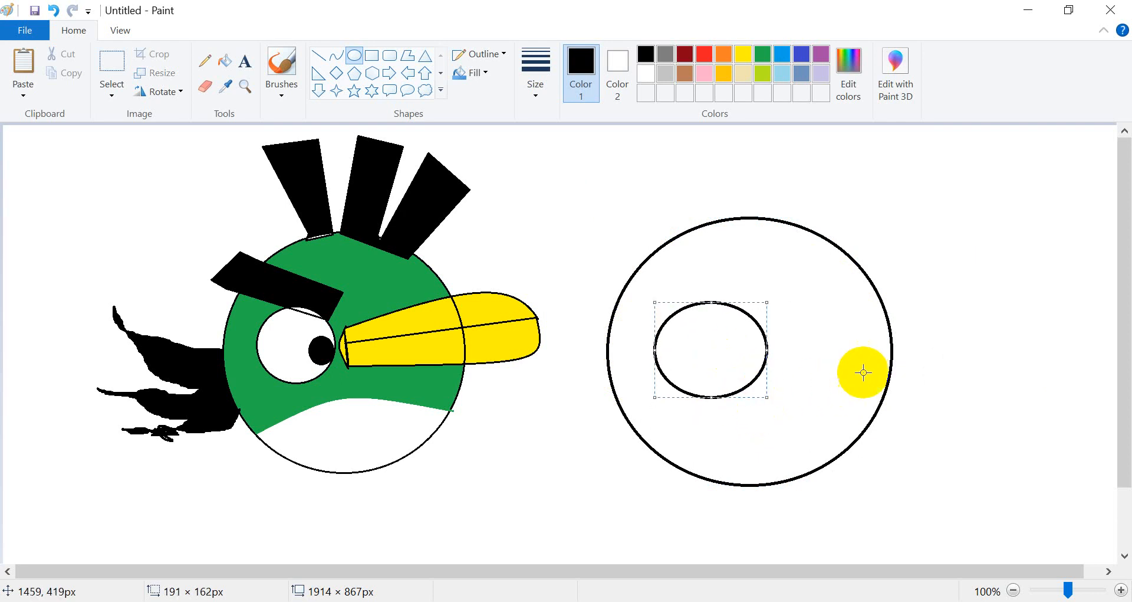
pyautogui.click(879, 348)
# Draw a small ellipse about 51×58 px at the eye's right edge for the pupil.
pyautogui.moveTo(738, 336); pyautogui.dragTo(766, 371)
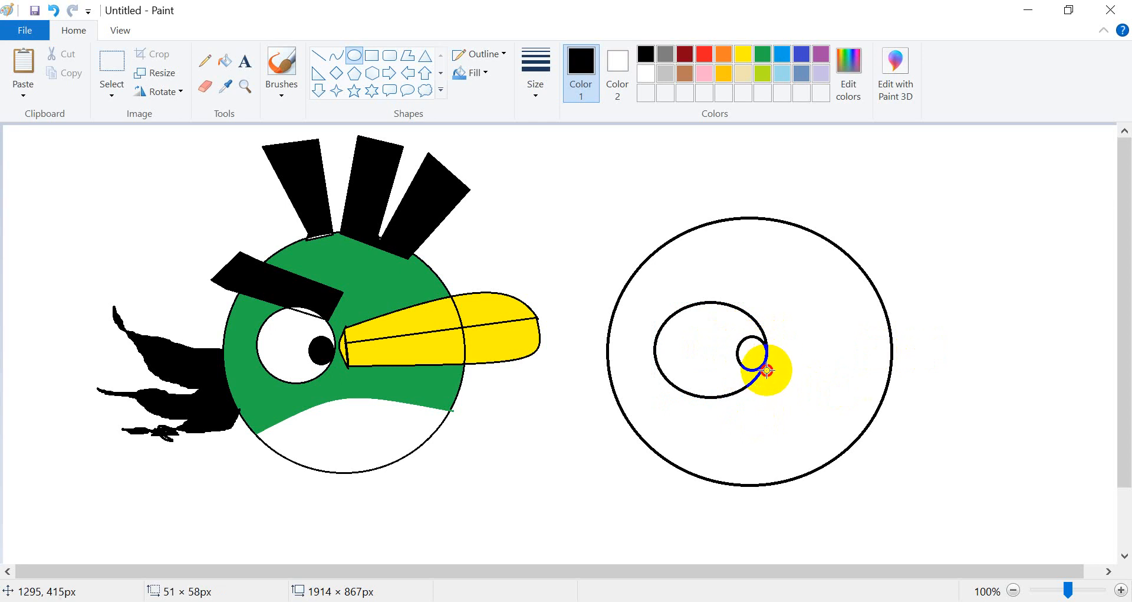
pyautogui.moveTo(766, 369); pyautogui.dragTo(761, 360)
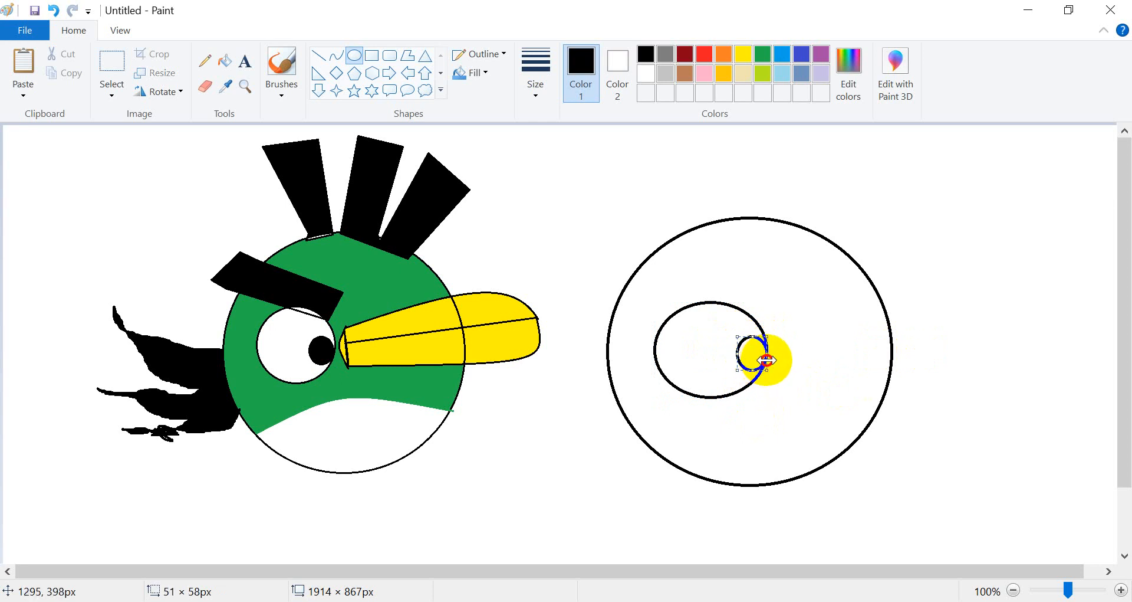
pyautogui.click(942, 357)
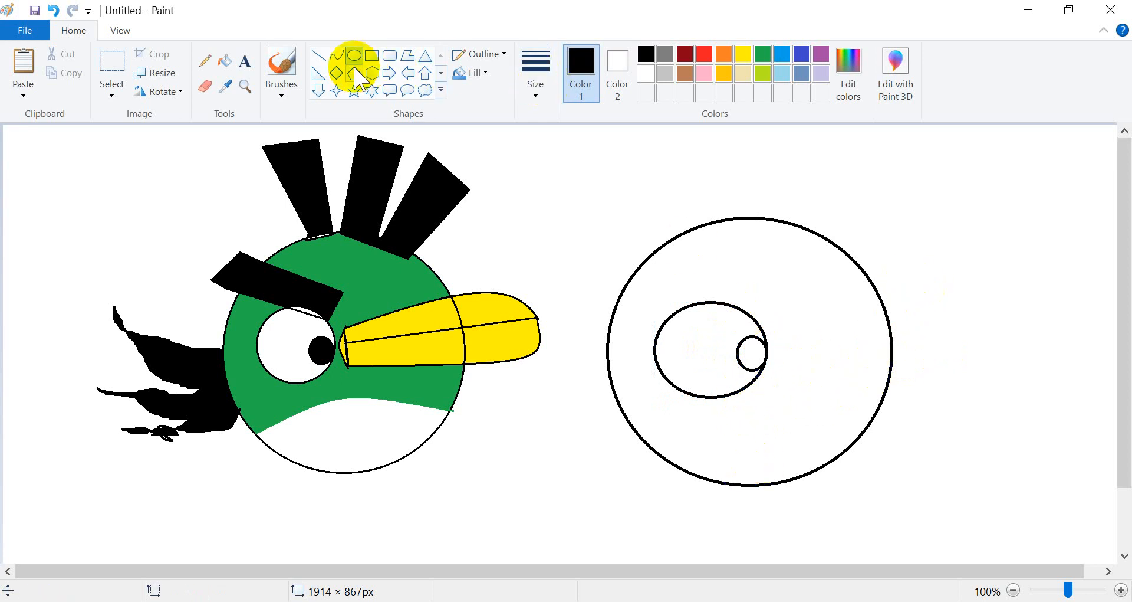
# With the Curve tool, draw a short bowed curve just right of the pupil as the beak's back edge.
pyautogui.click(337, 55)
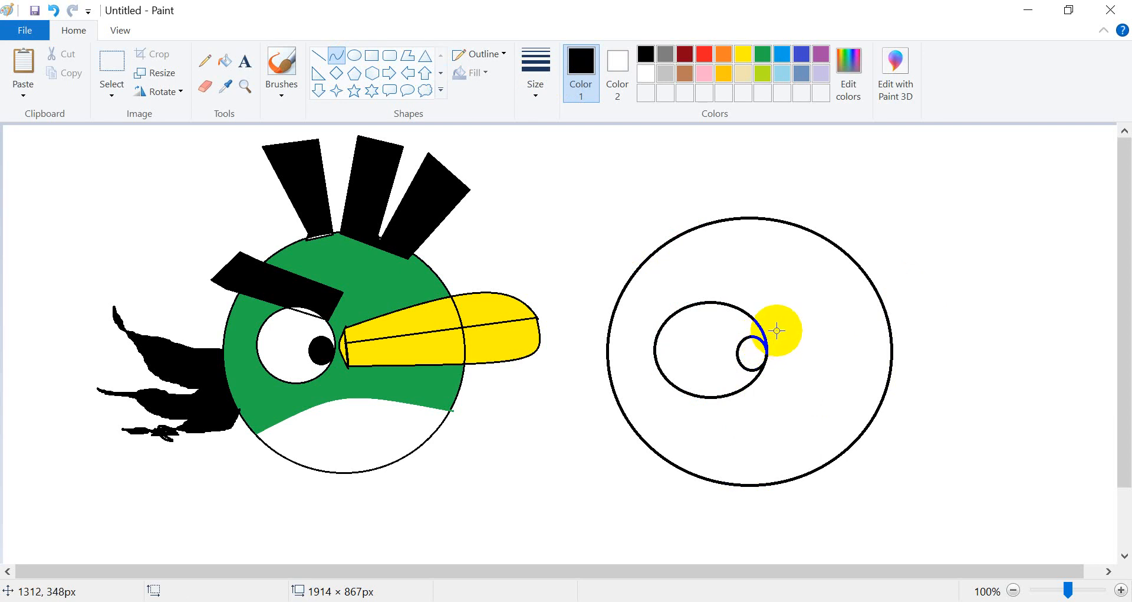
pyautogui.moveTo(779, 338); pyautogui.dragTo(781, 371)
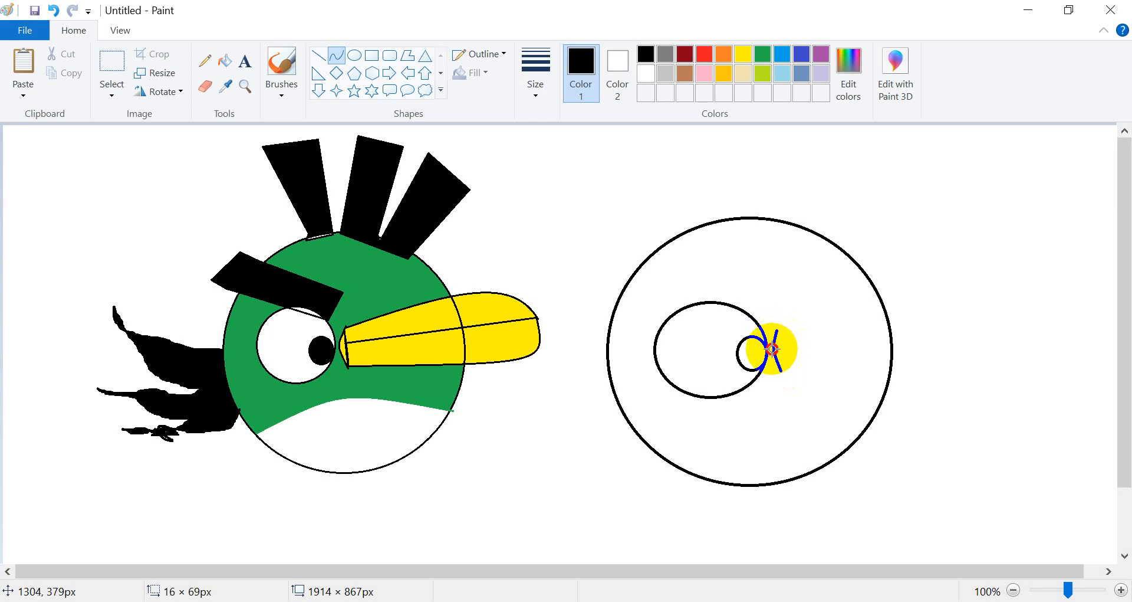
pyautogui.click(771, 350)
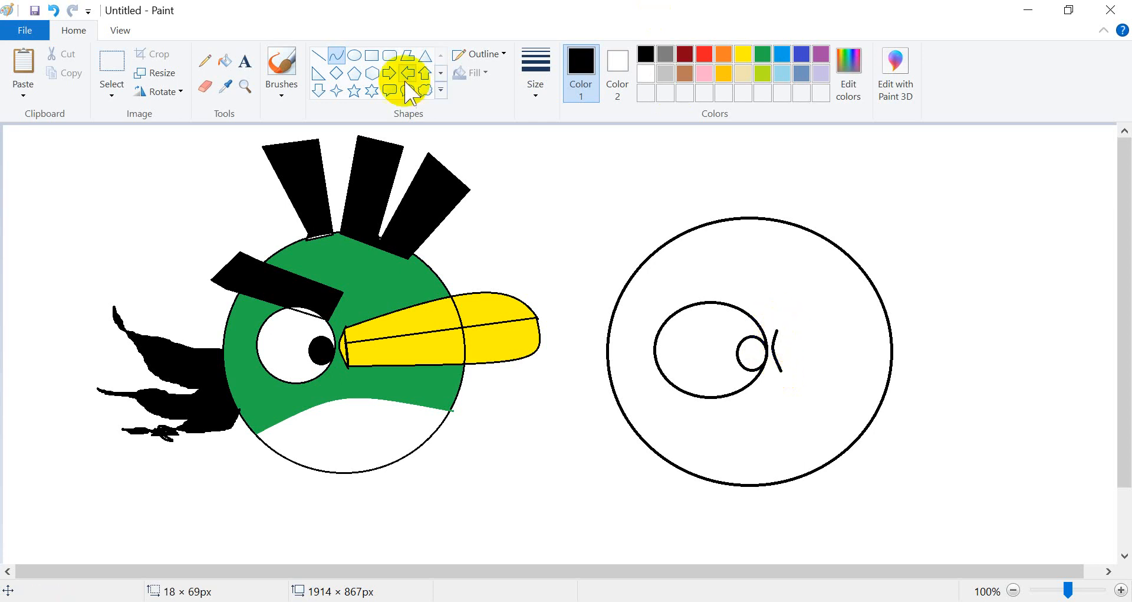
# Draw a second short curve beside it, closing a narrow lens shape for the beak base.
pyautogui.click(341, 61)
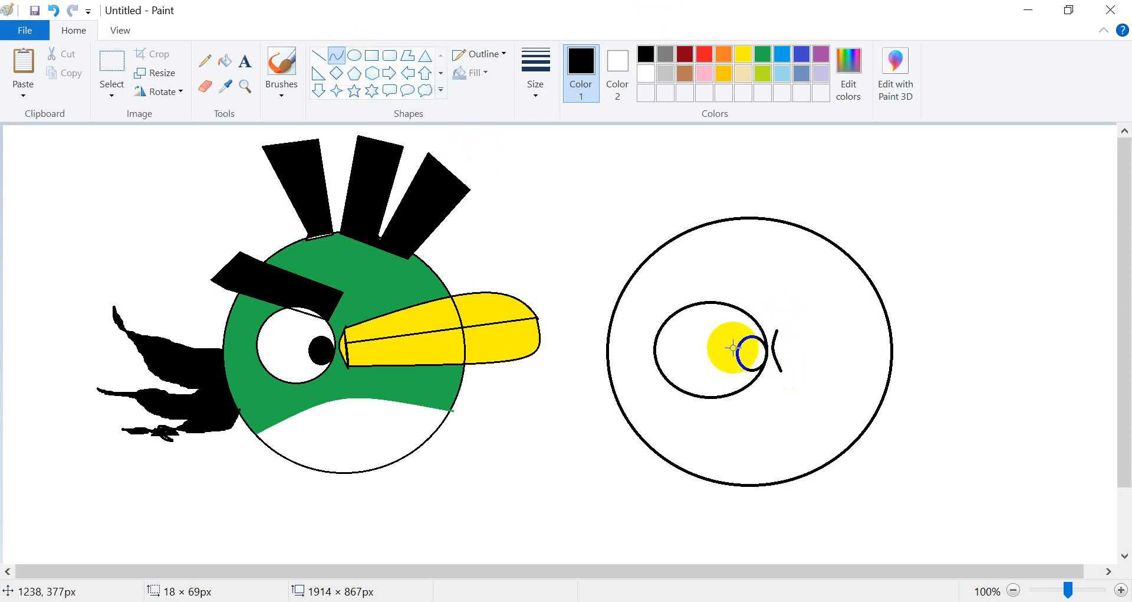
pyautogui.moveTo(779, 334); pyautogui.dragTo(786, 365)
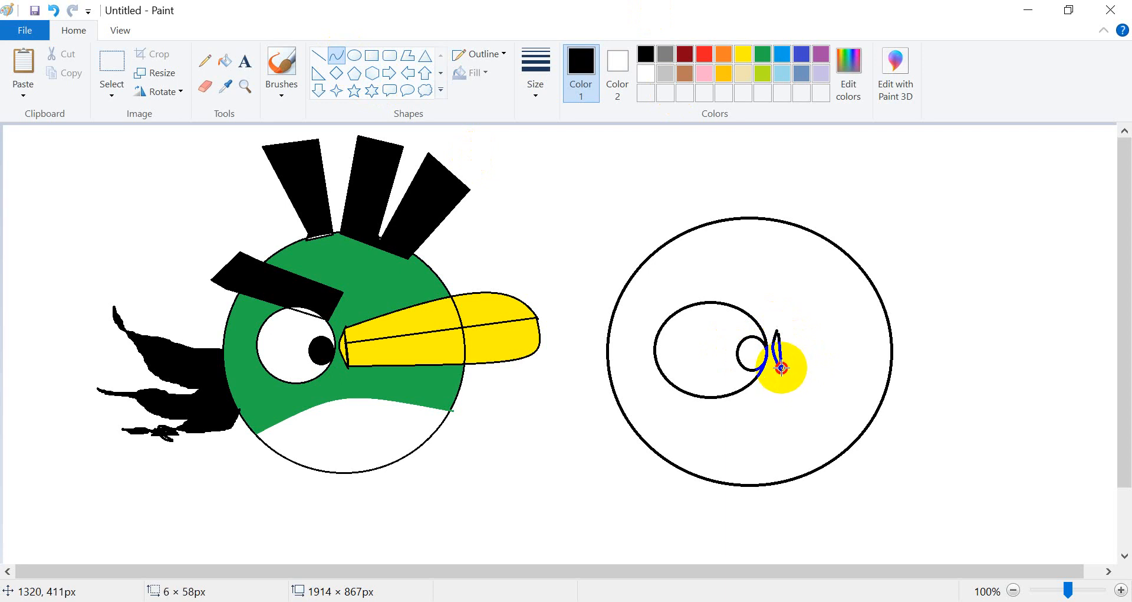
pyautogui.moveTo(781, 367); pyautogui.dragTo(782, 369)
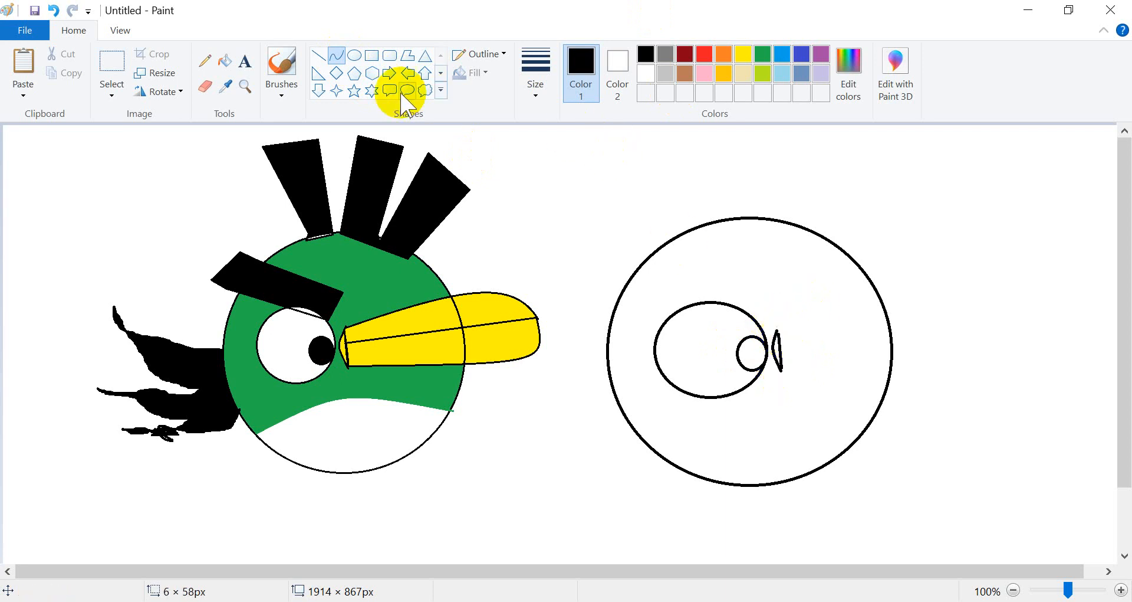
pyautogui.click(355, 55)
pyautogui.click(339, 56)
pyautogui.moveTo(781, 354); pyautogui.dragTo(994, 292)
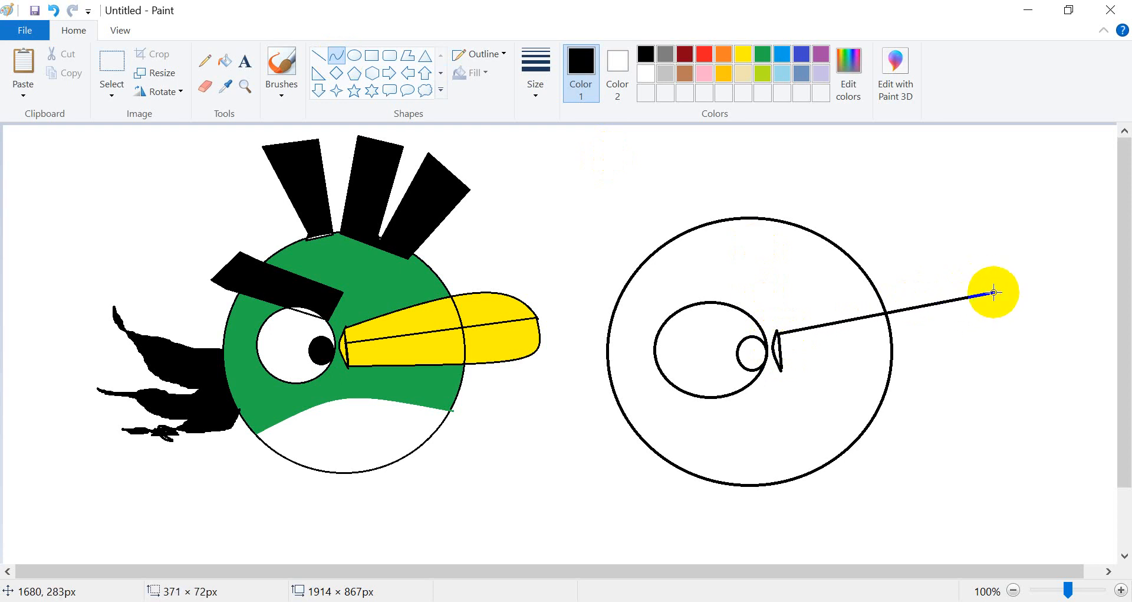
pyautogui.moveTo(887, 315); pyautogui.dragTo(930, 225)
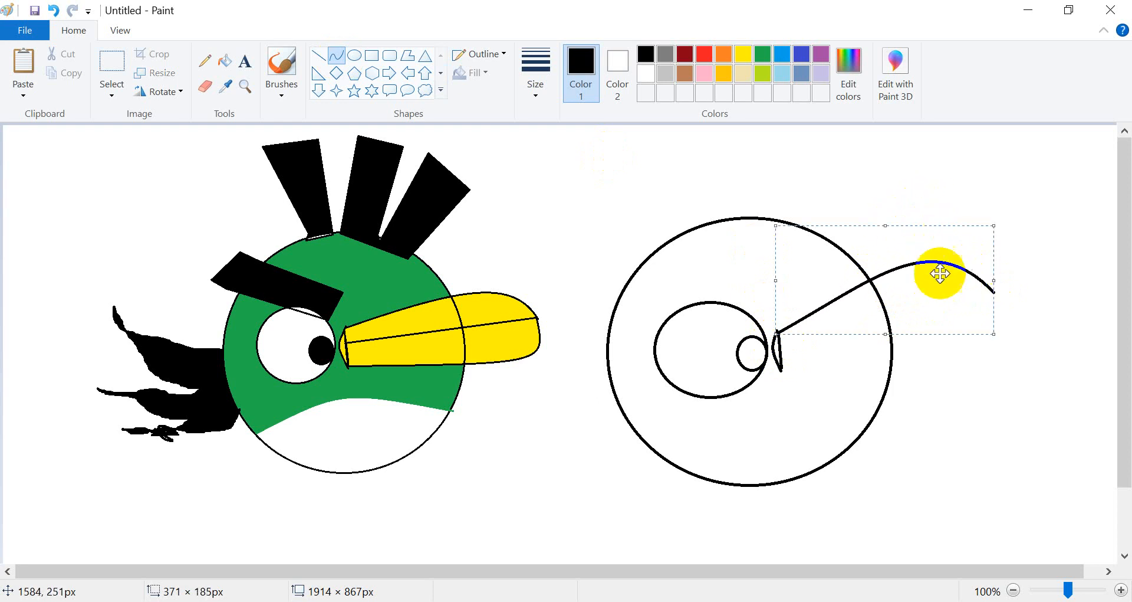
pyautogui.click(849, 425)
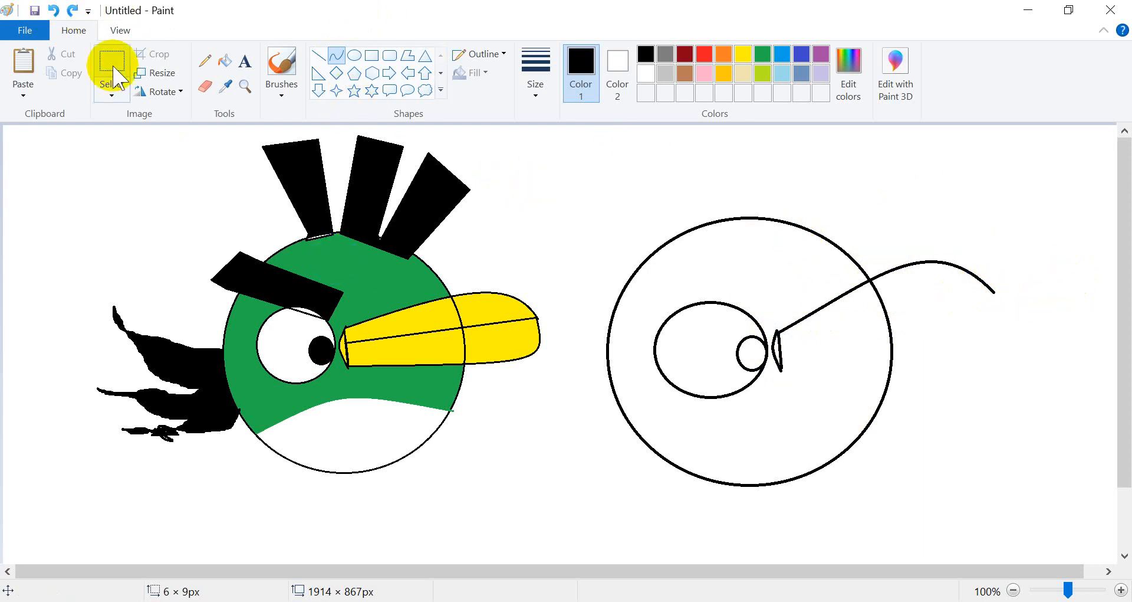
pyautogui.click(53, 10)
pyautogui.click(389, 152)
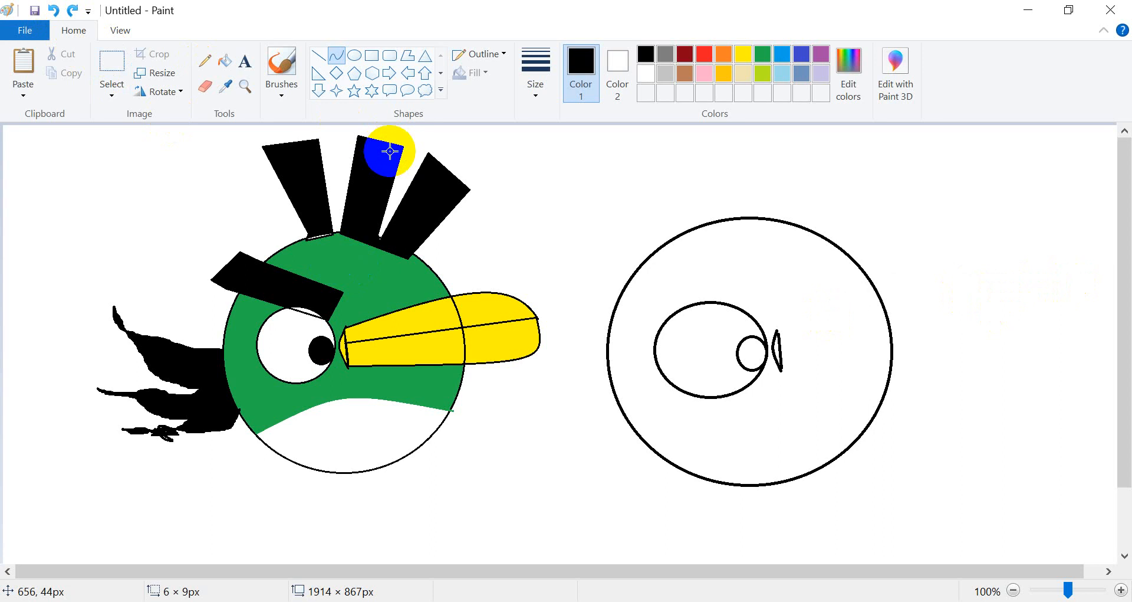
pyautogui.click(767, 350)
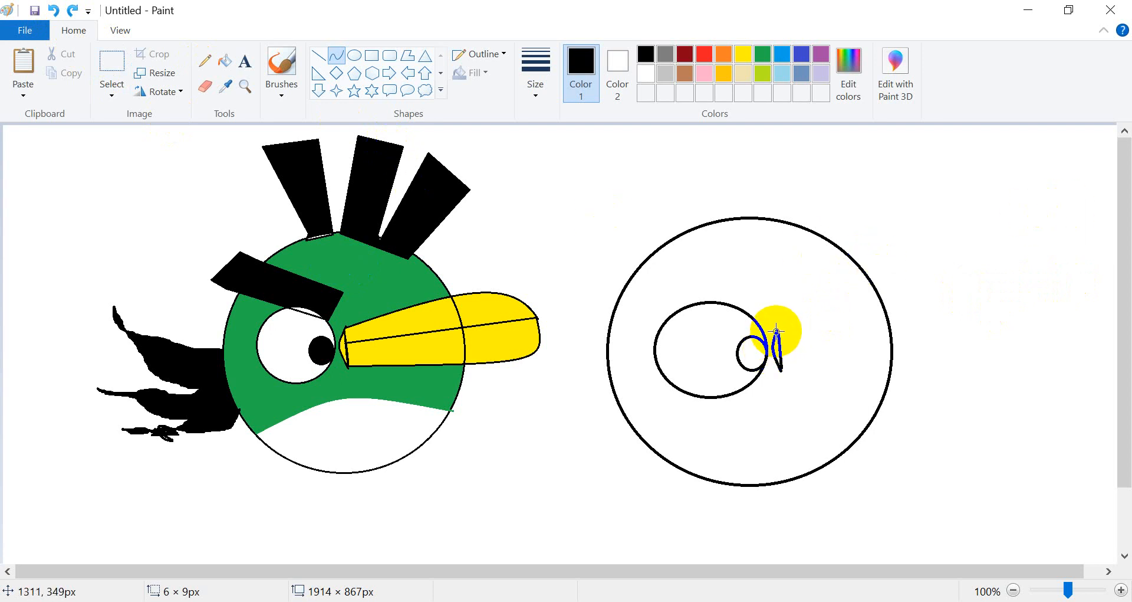
pyautogui.moveTo(776, 332); pyautogui.dragTo(981, 309)
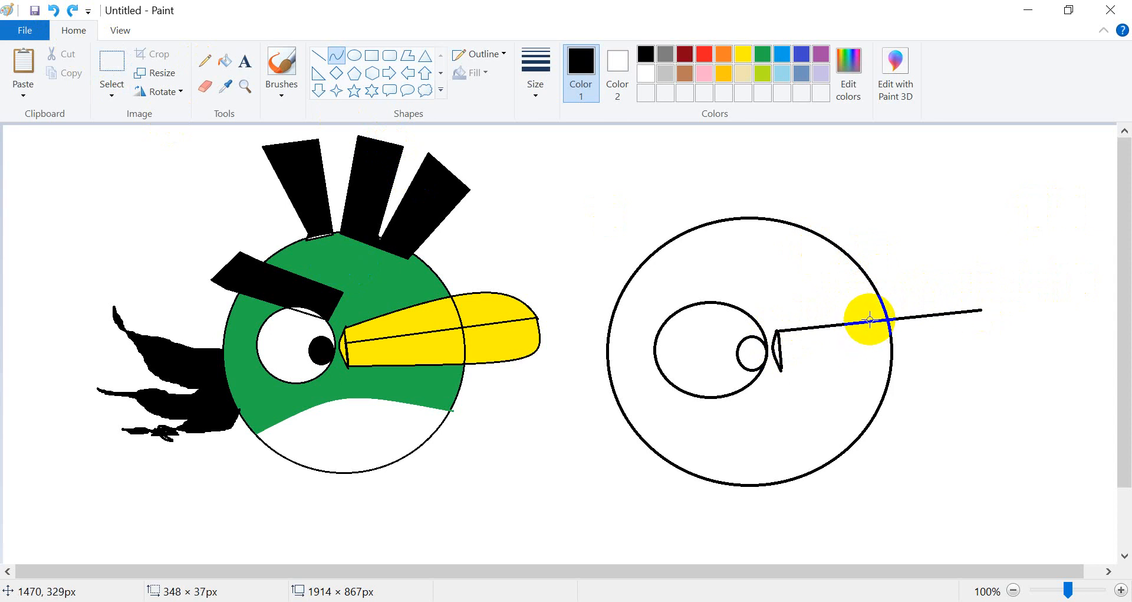
pyautogui.moveTo(880, 322); pyautogui.dragTo(982, 265)
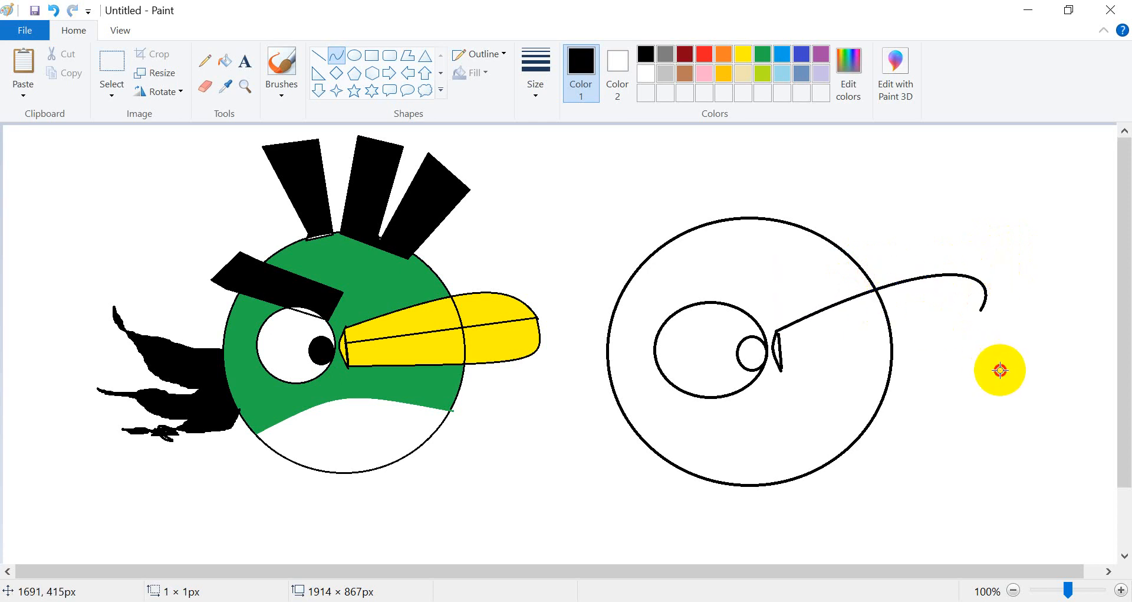
pyautogui.moveTo(776, 331); pyautogui.dragTo(833, 306)
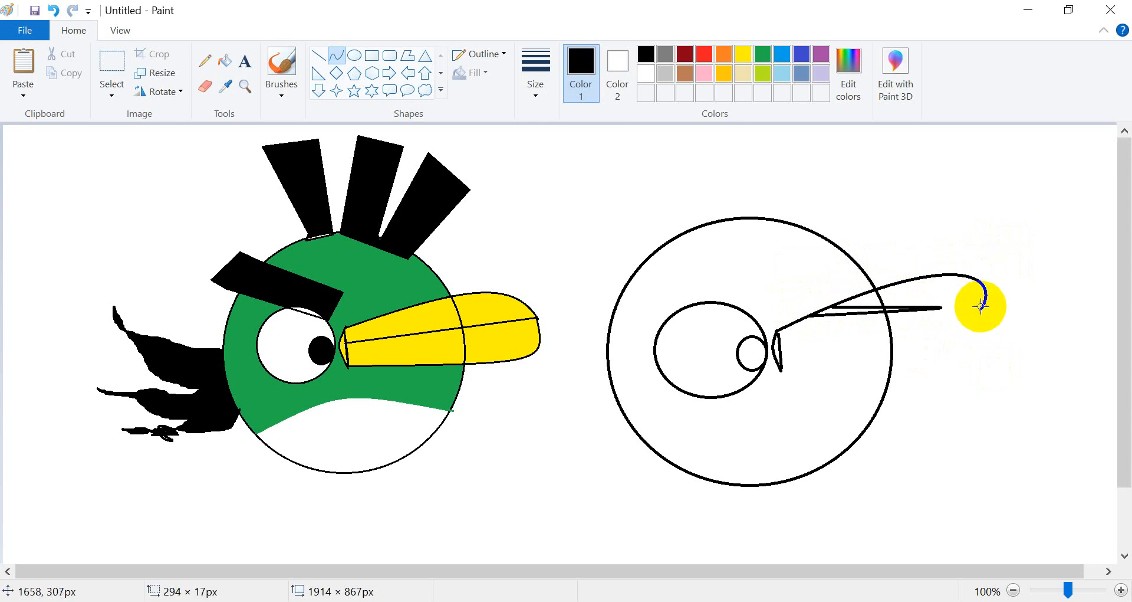
pyautogui.click(58, 10)
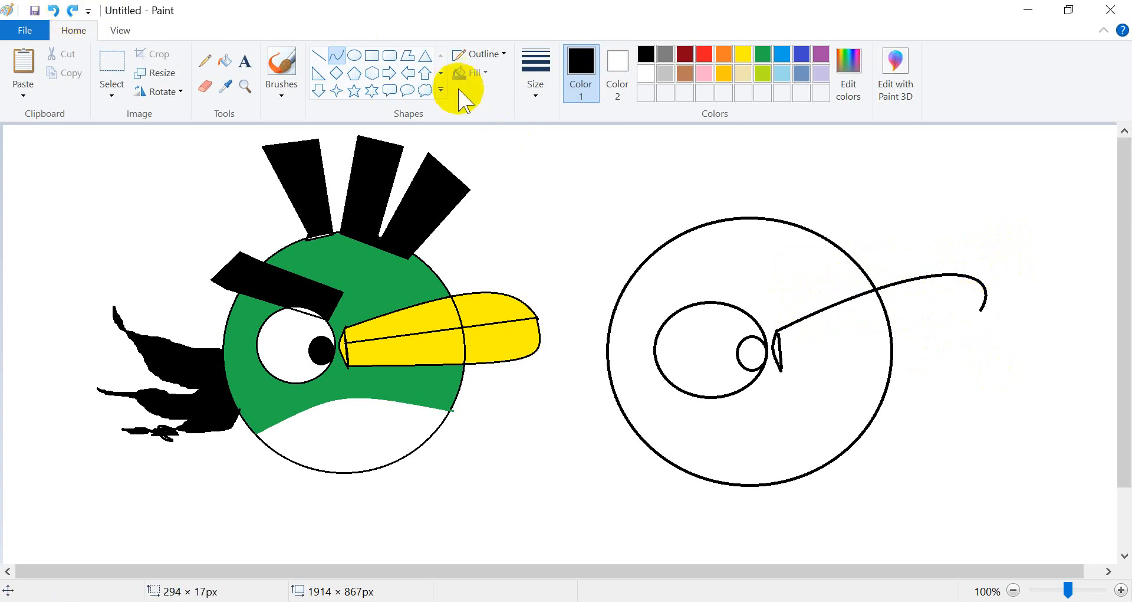
pyautogui.click(57, 8)
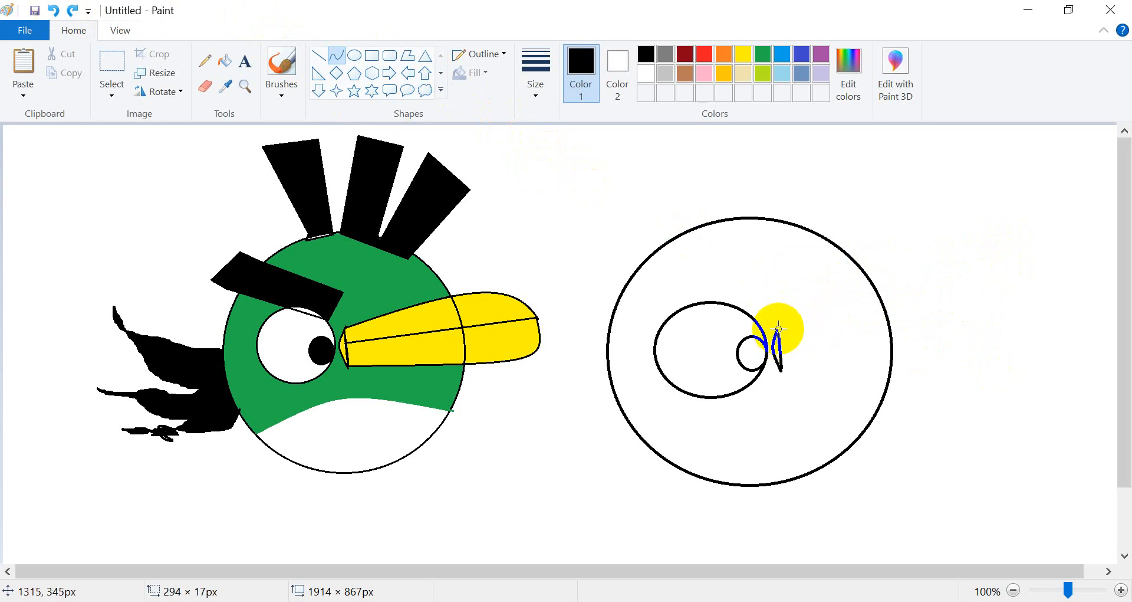
# Draw the beak's upper edge as a curve from the base up to a hooked tip, about 354×107 px.
pyautogui.moveTo(779, 331); pyautogui.dragTo(972, 319)
pyautogui.moveTo(893, 325); pyautogui.dragTo(990, 259)
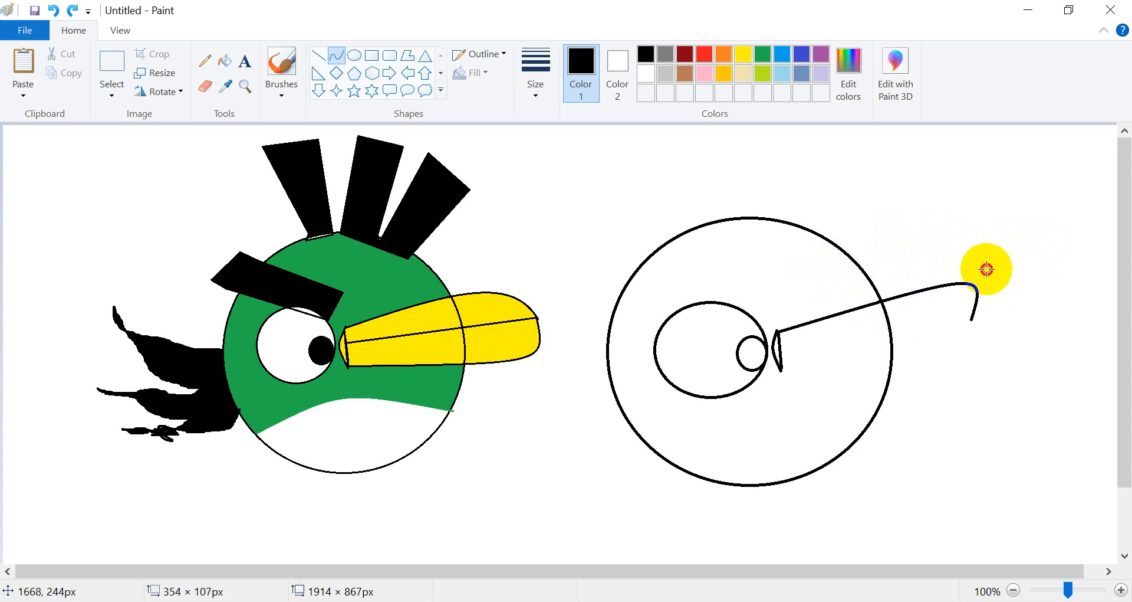
pyautogui.moveTo(988, 269); pyautogui.dragTo(965, 279)
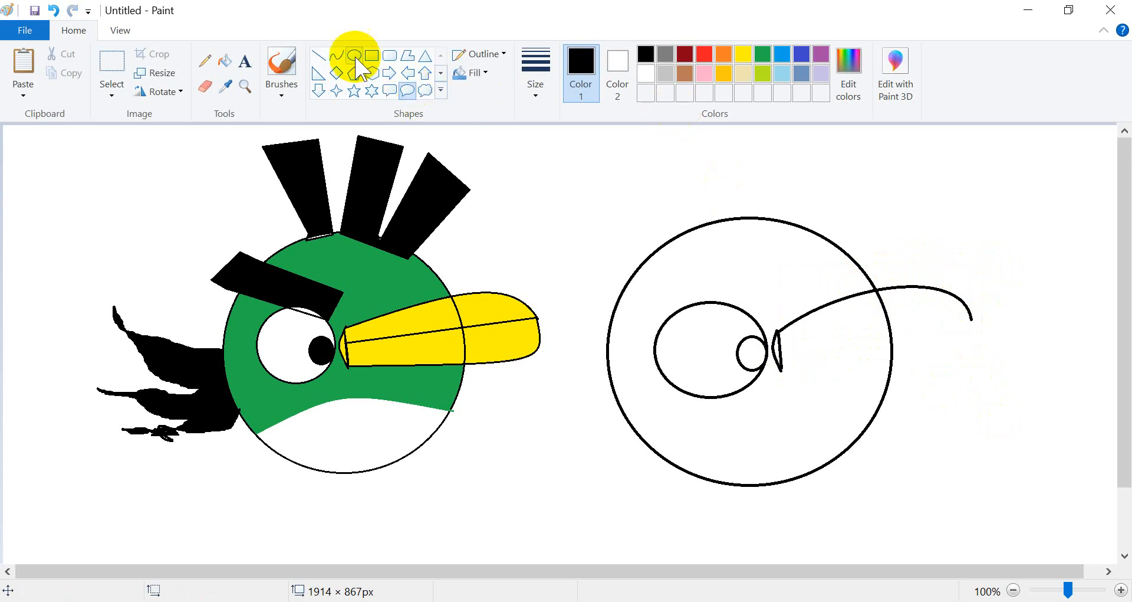
pyautogui.click(339, 56)
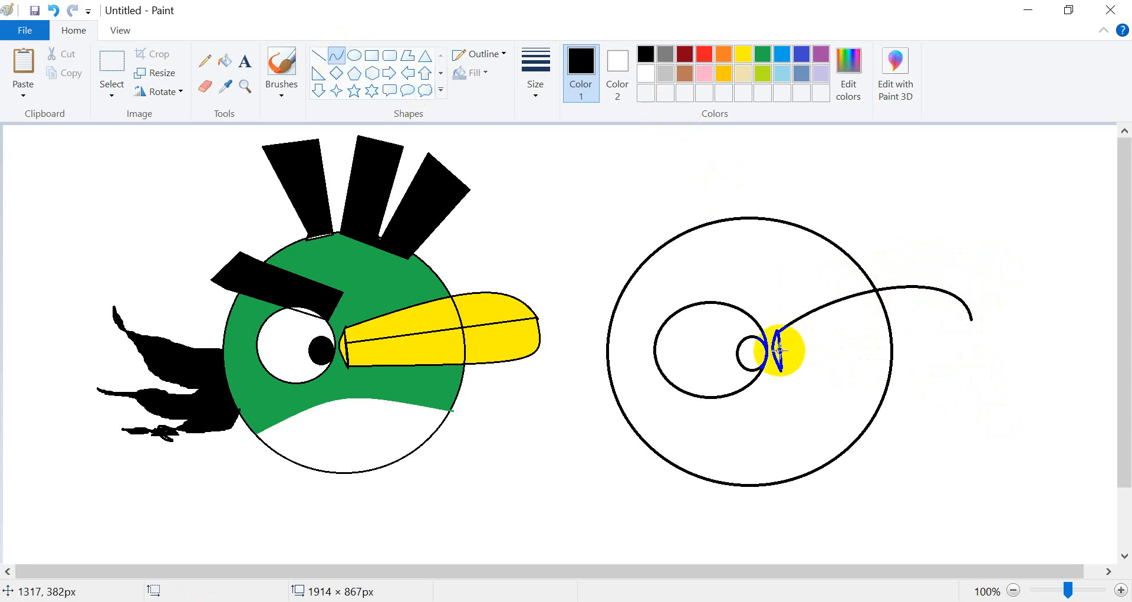
# Draw a straight line from the beak base to the hooked tip, splitting the beak.
pyautogui.moveTo(780, 348); pyautogui.dragTo(972, 318)
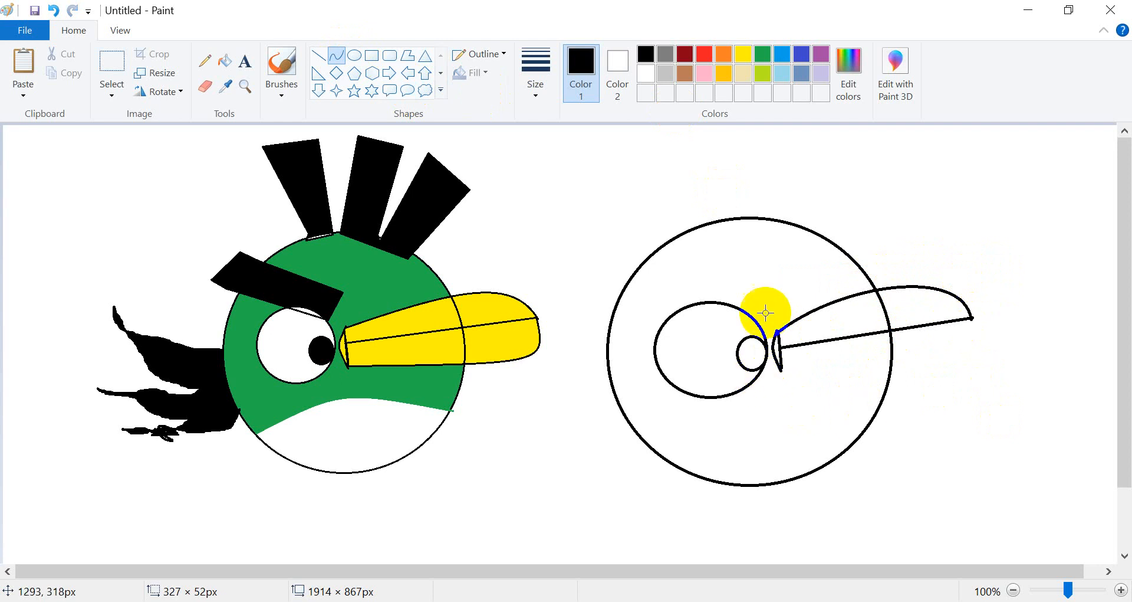
pyautogui.click(374, 53)
pyautogui.click(339, 57)
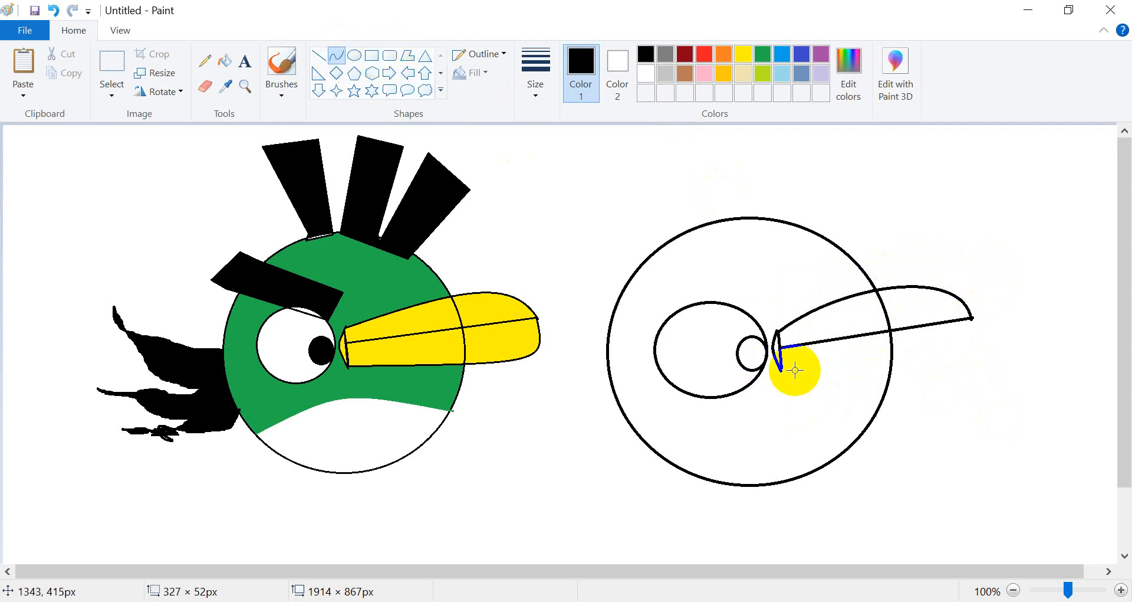
pyautogui.moveTo(784, 371); pyautogui.dragTo(972, 319)
pyautogui.moveTo(878, 345); pyautogui.dragTo(967, 359)
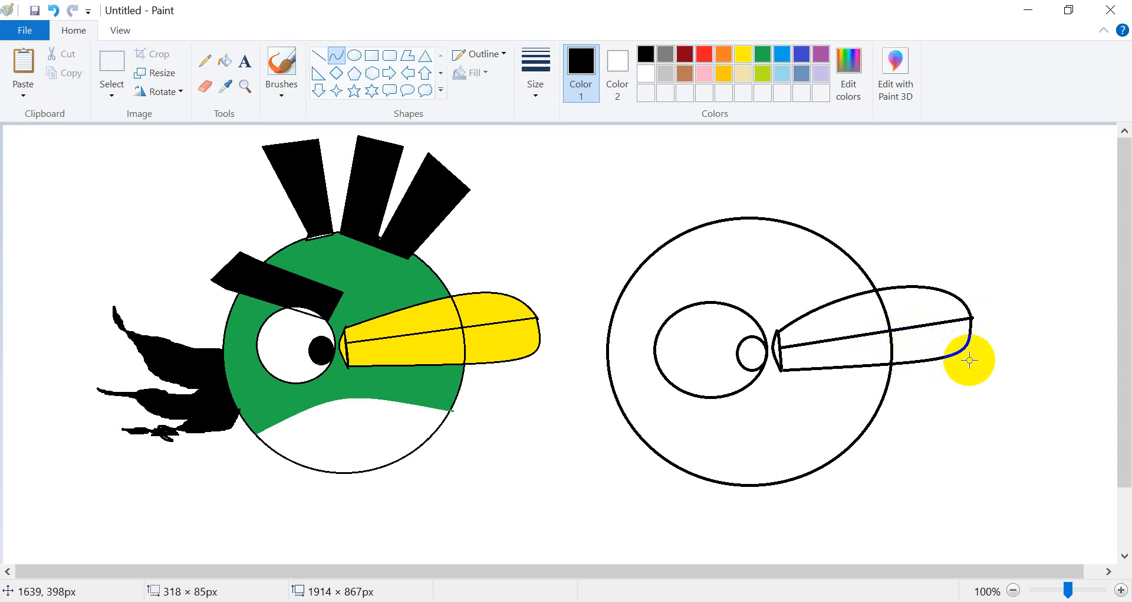
pyautogui.moveTo(969, 360); pyautogui.dragTo(970, 360)
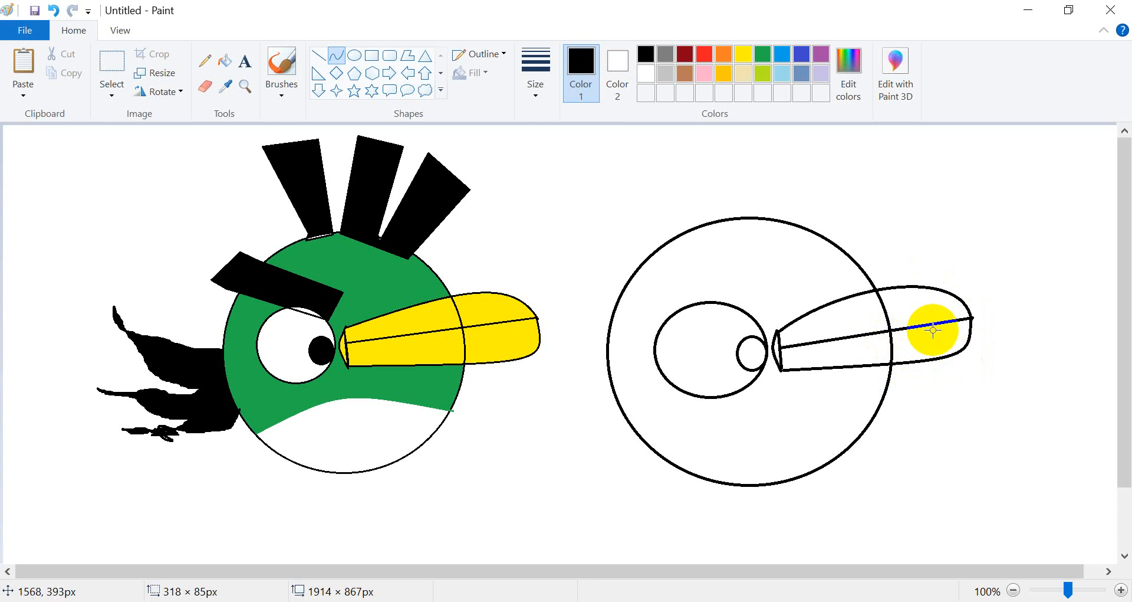
pyautogui.click(937, 431)
pyautogui.click(407, 90)
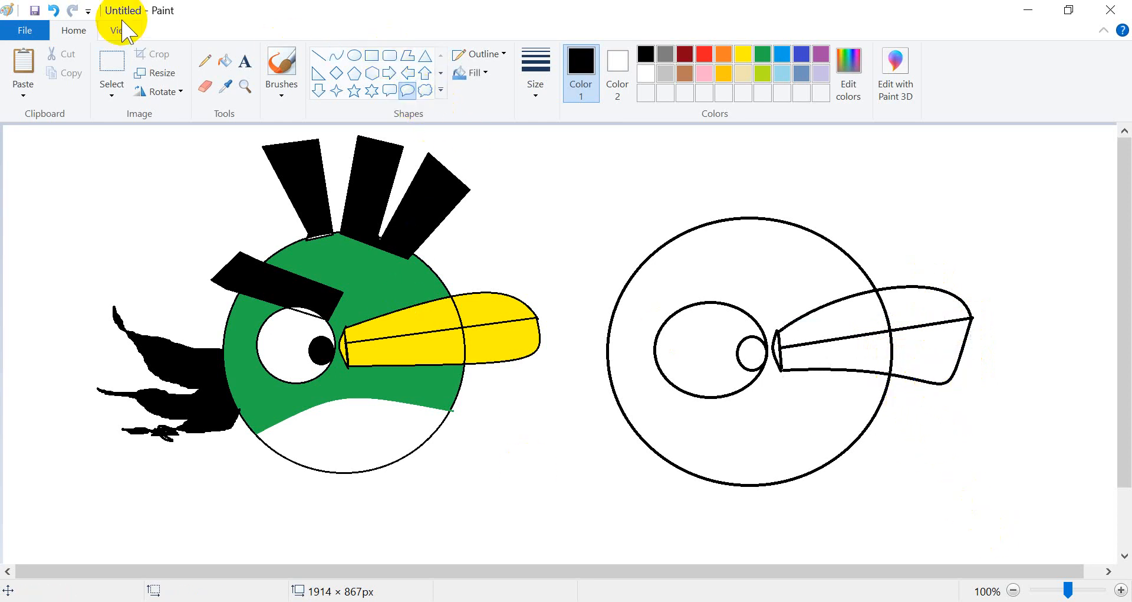
pyautogui.click(54, 10)
pyautogui.click(781, 353)
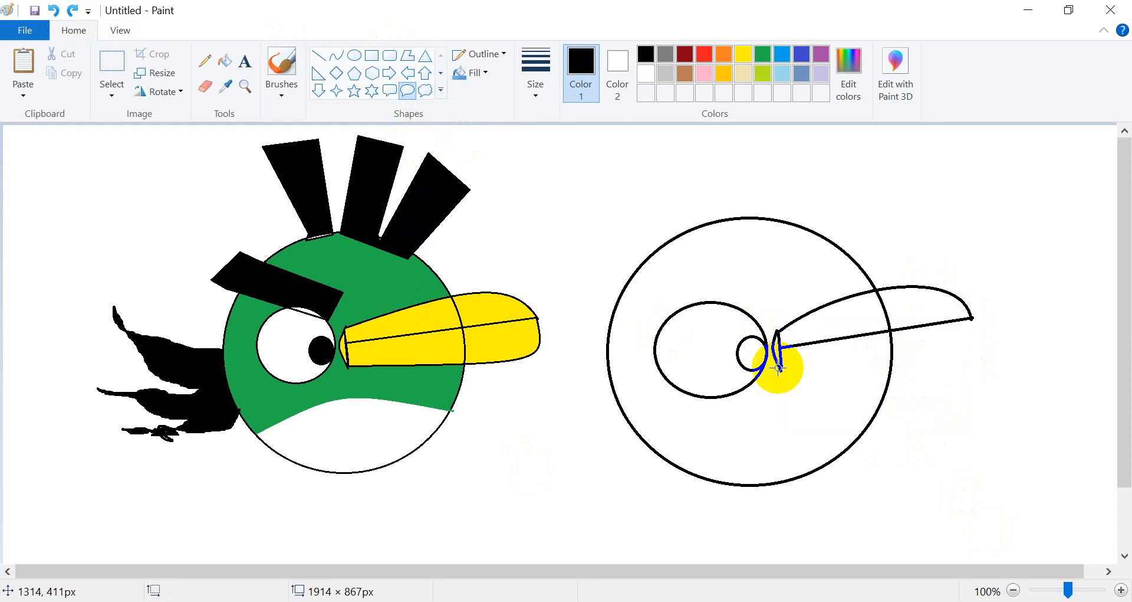
pyautogui.moveTo(778, 367); pyautogui.dragTo(843, 368)
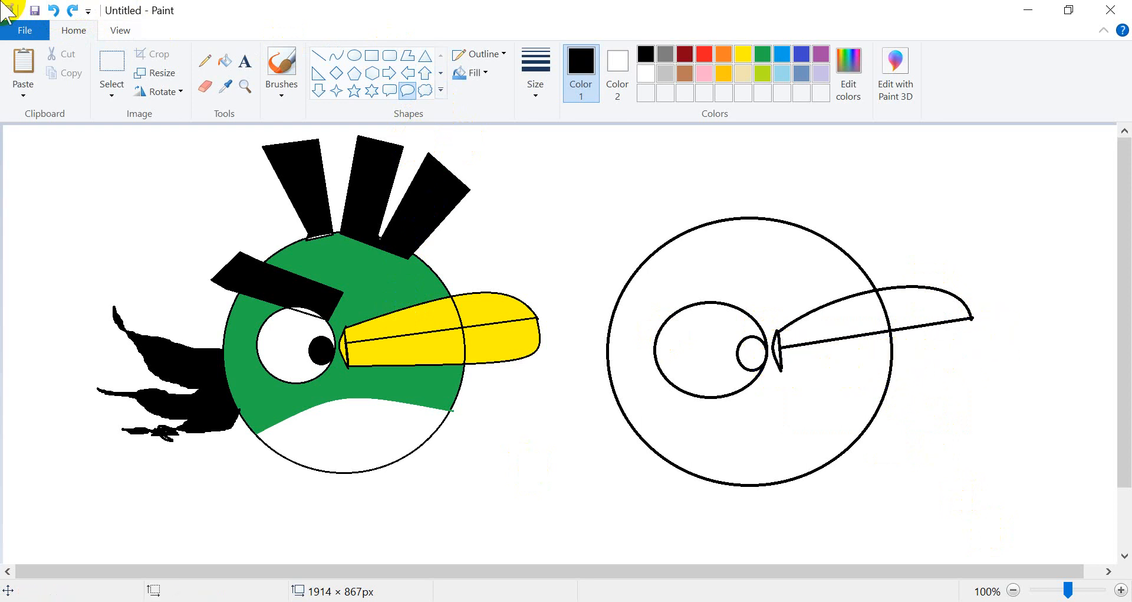
# Draw the beak's lower edge as a curve from the base to the tip, bowing downward.
pyautogui.click(331, 58)
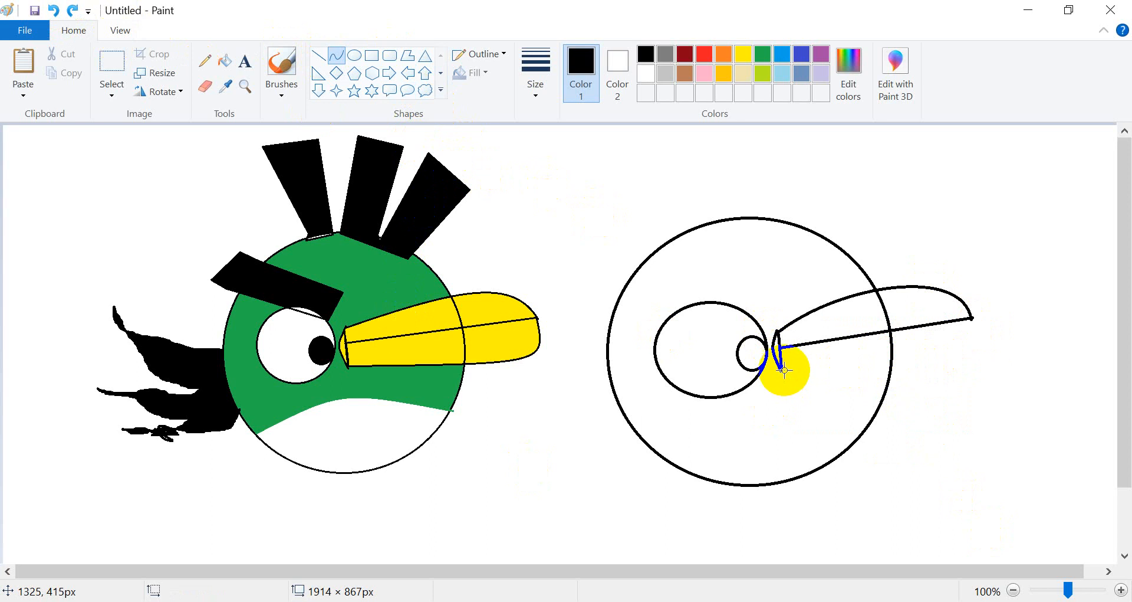
pyautogui.moveTo(781, 368); pyautogui.dragTo(972, 318)
pyautogui.moveTo(888, 343); pyautogui.dragTo(963, 382)
pyautogui.click(316, 57)
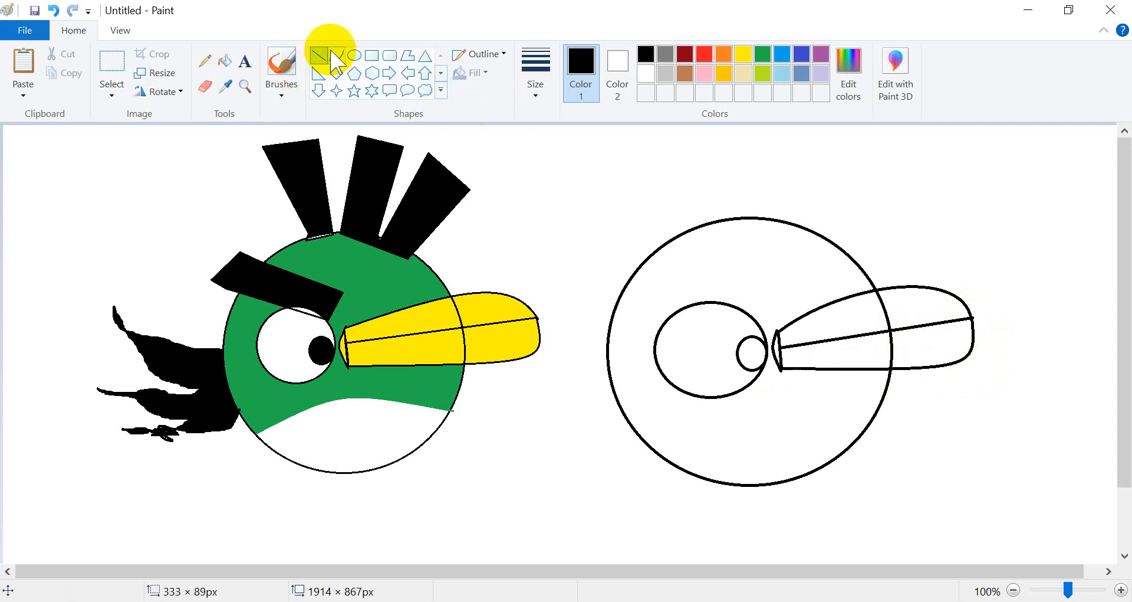
# Draw a slanted four-sided eyebrow polygon above the eye on the outline bird.
pyautogui.click(407, 56)
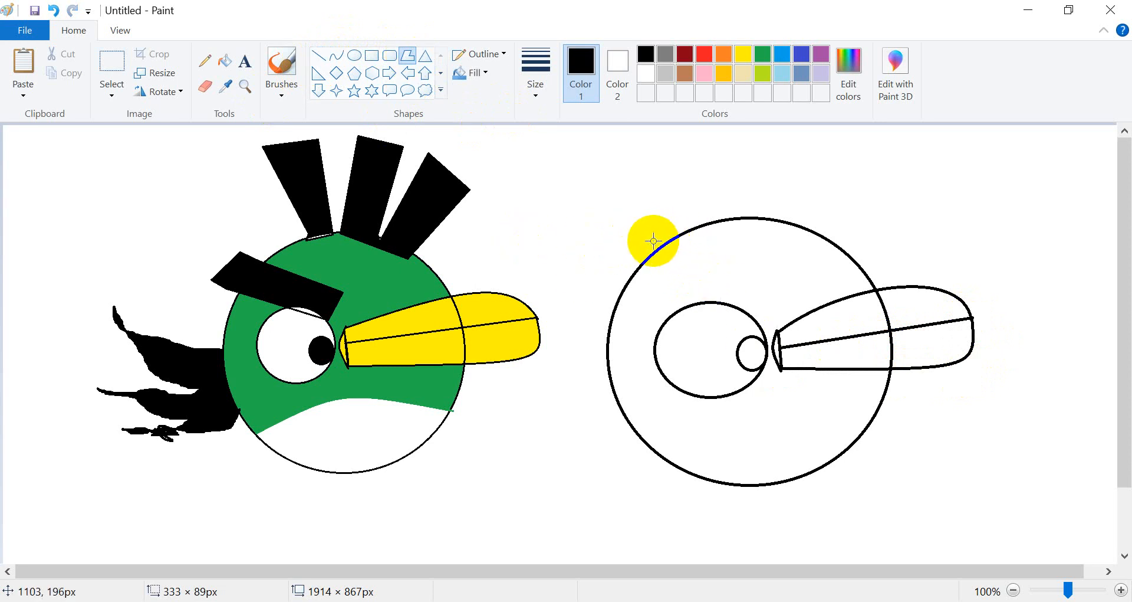
pyautogui.moveTo(642, 234); pyautogui.dragTo(761, 284)
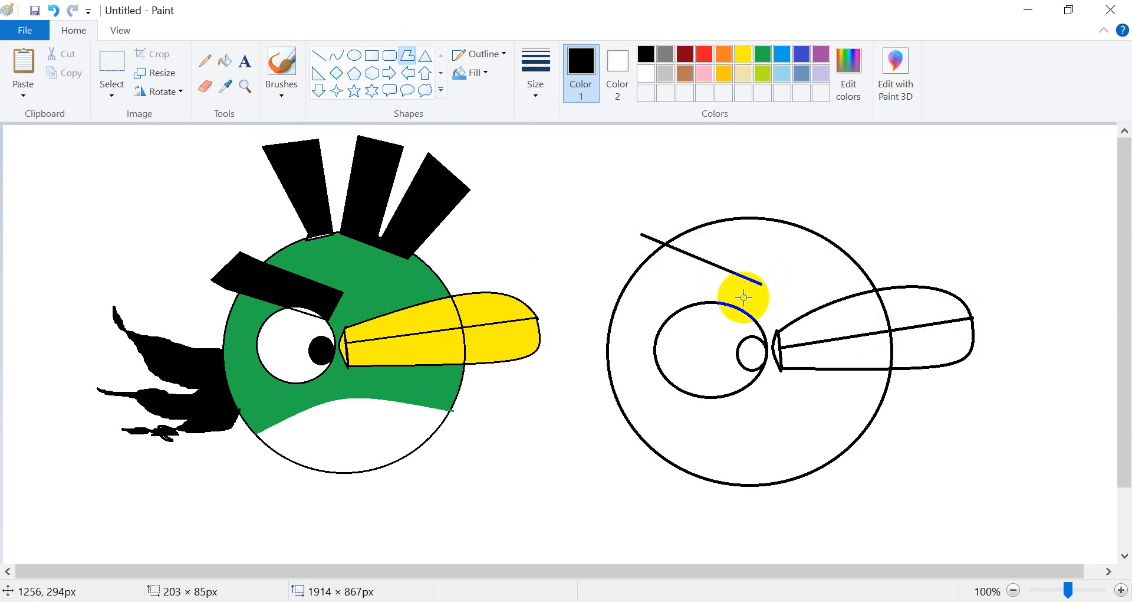
pyautogui.click(744, 305)
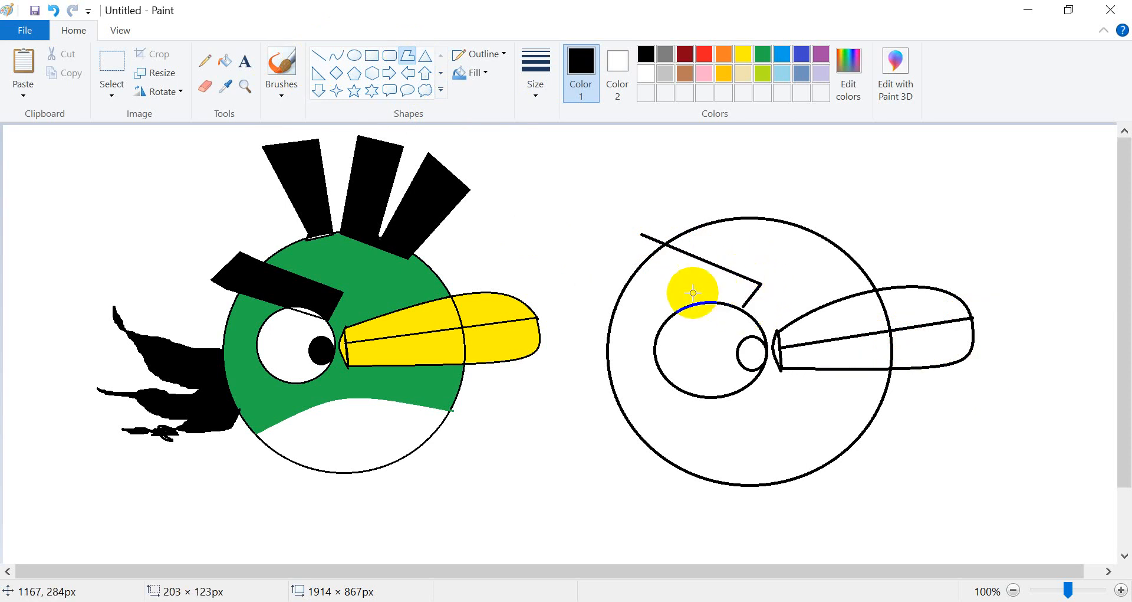
pyautogui.moveTo(613, 271); pyautogui.dragTo(613, 272)
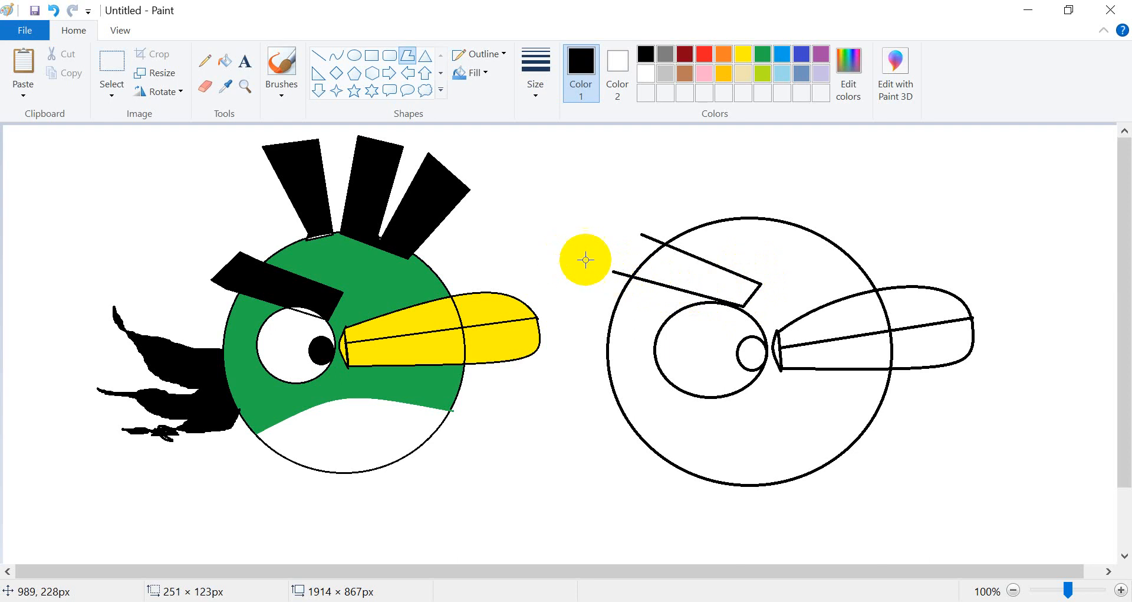
pyautogui.doubleClick(641, 235)
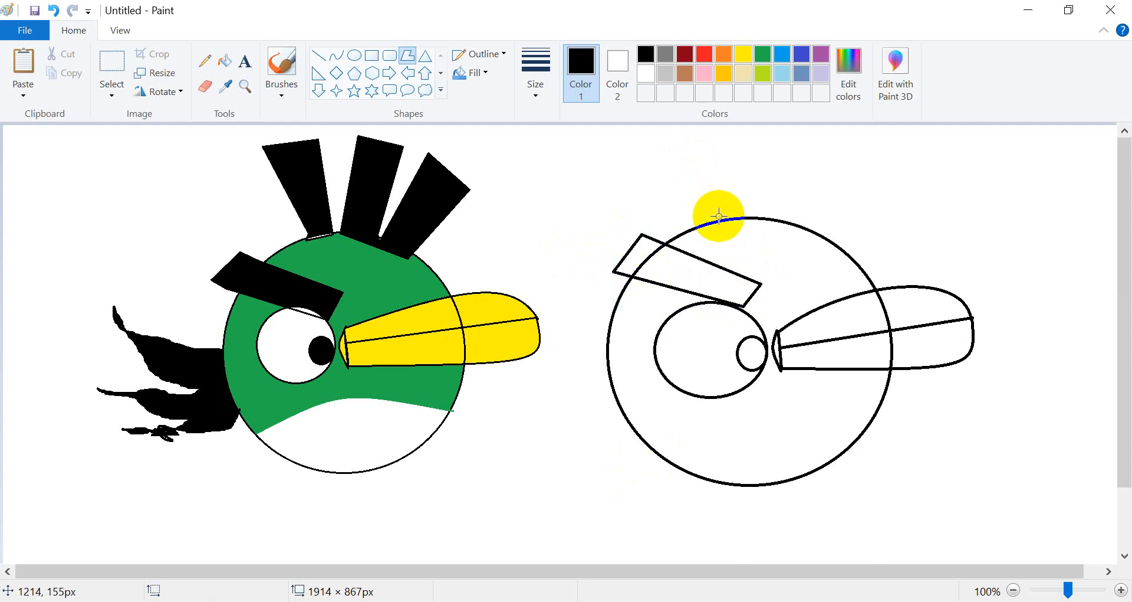
# Draw the three-feather crest on top of the head as one connected polygon.
pyautogui.moveTo(720, 223); pyautogui.dragTo(724, 162)
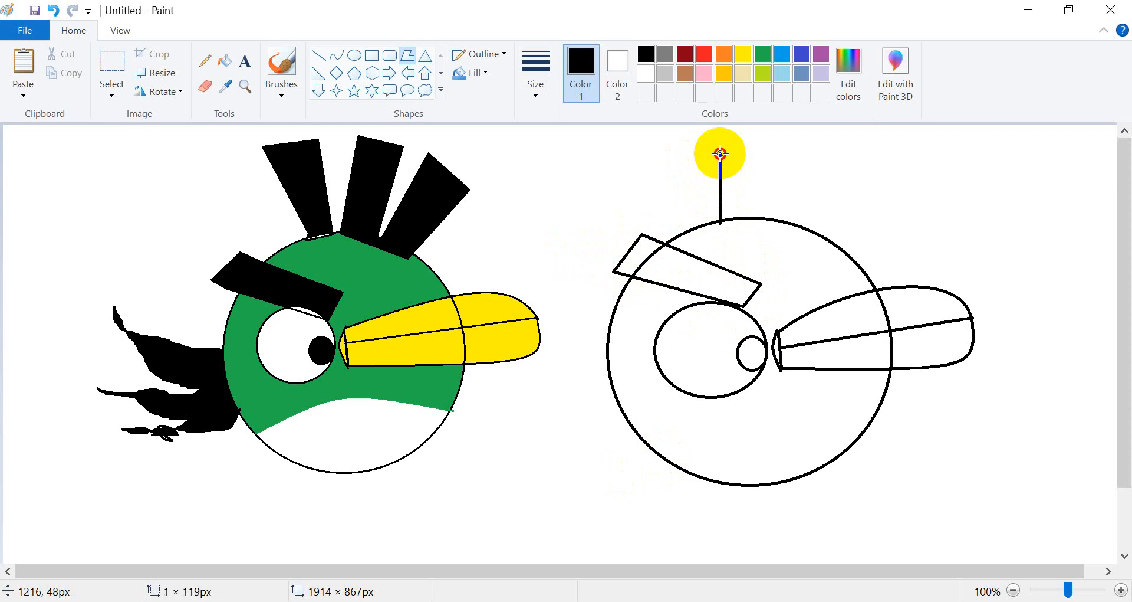
pyautogui.moveTo(716, 146); pyautogui.dragTo(692, 155)
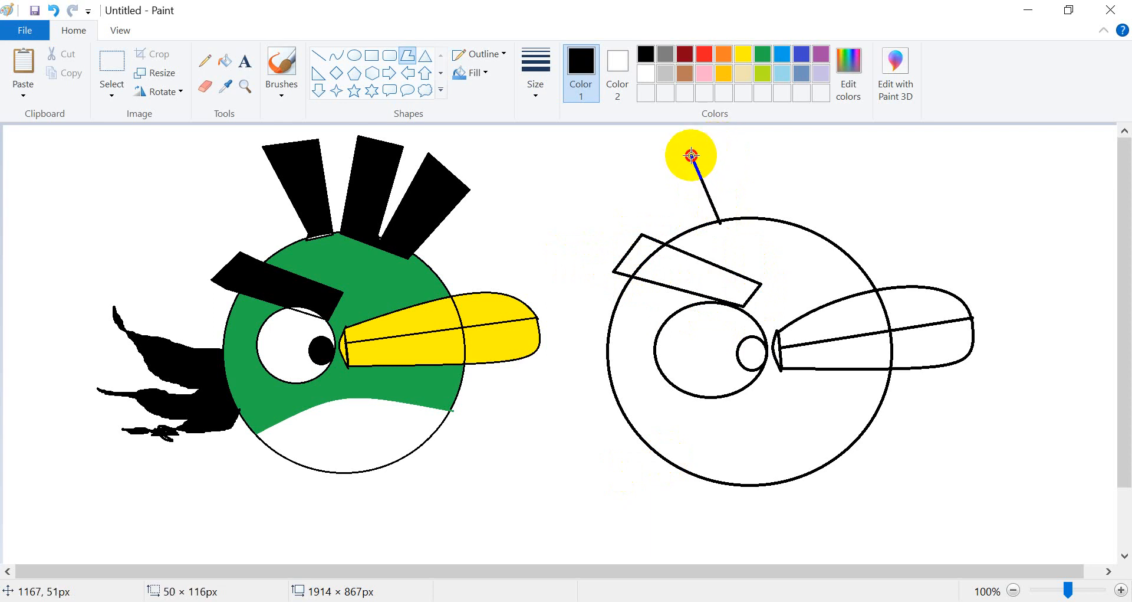
pyautogui.click(752, 158)
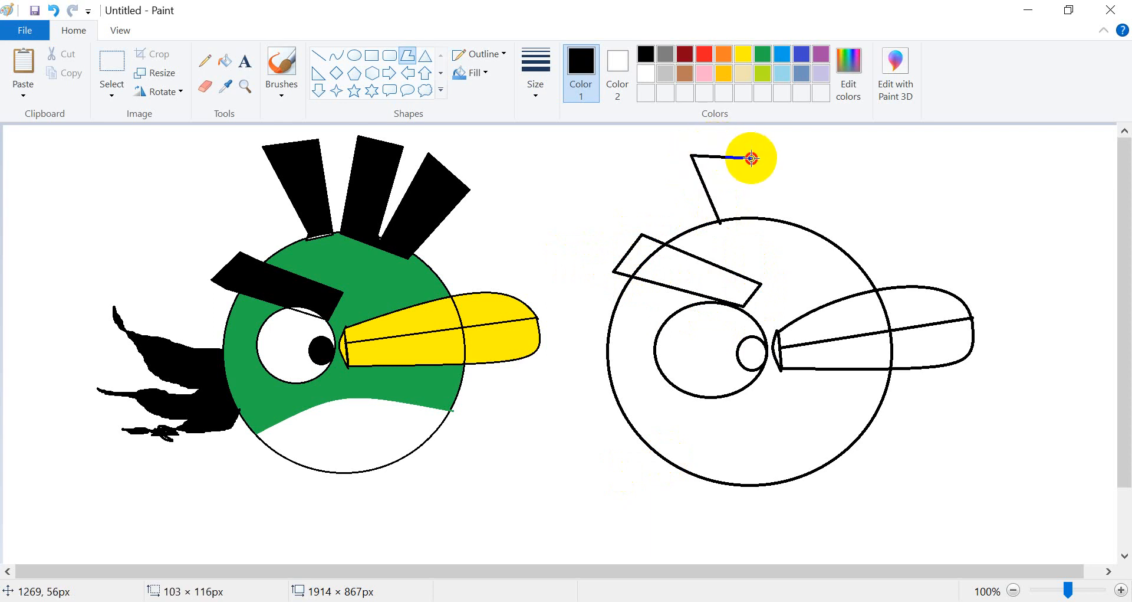
pyautogui.click(748, 221)
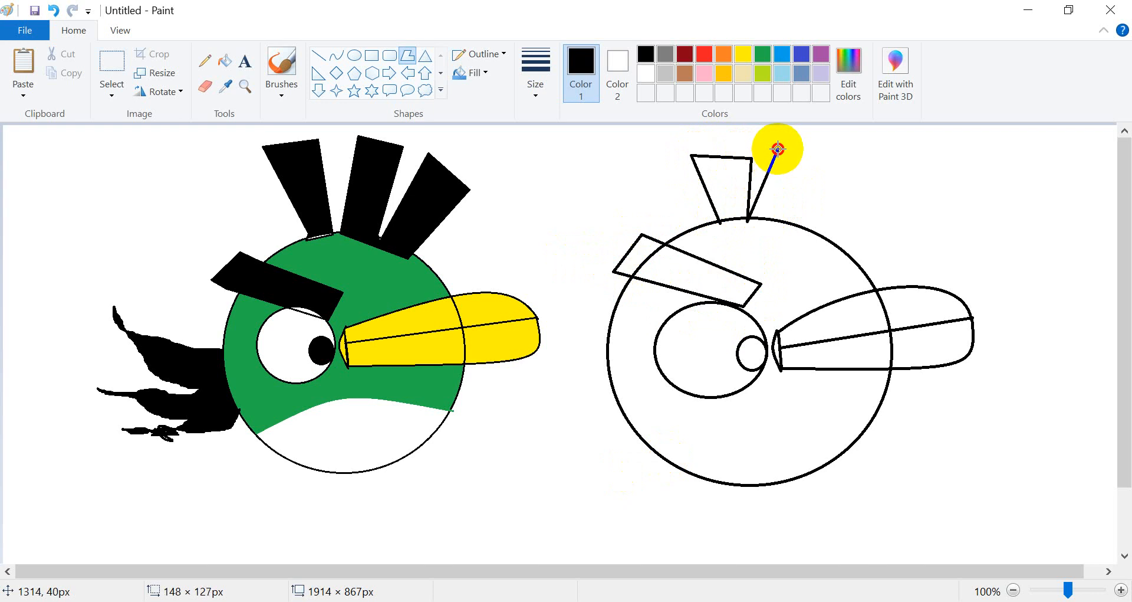
pyautogui.click(778, 148)
pyautogui.click(807, 159)
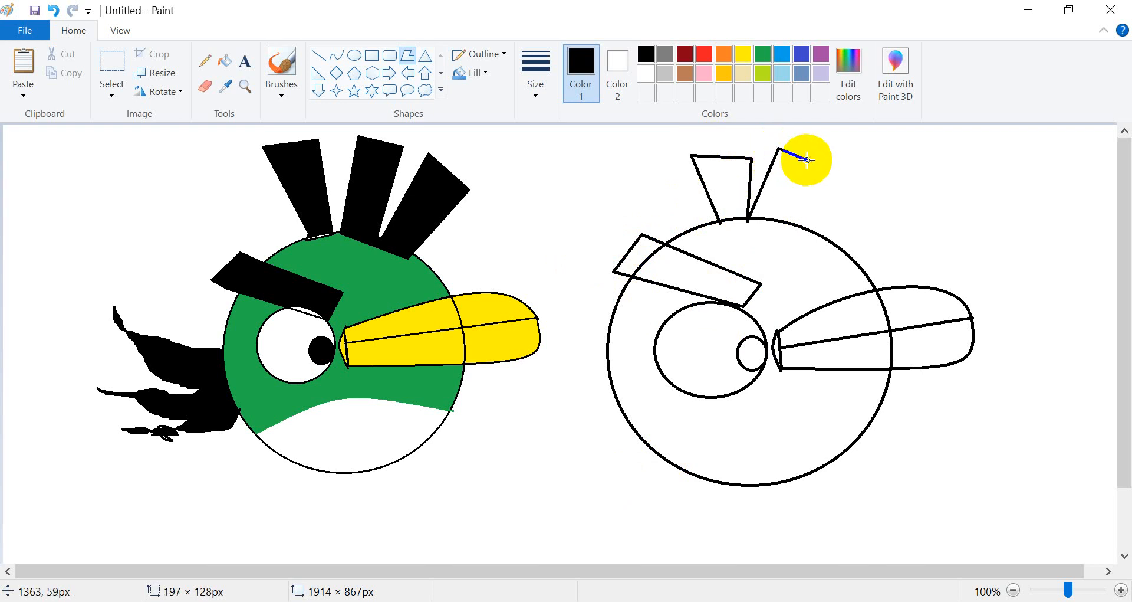
pyautogui.click(783, 222)
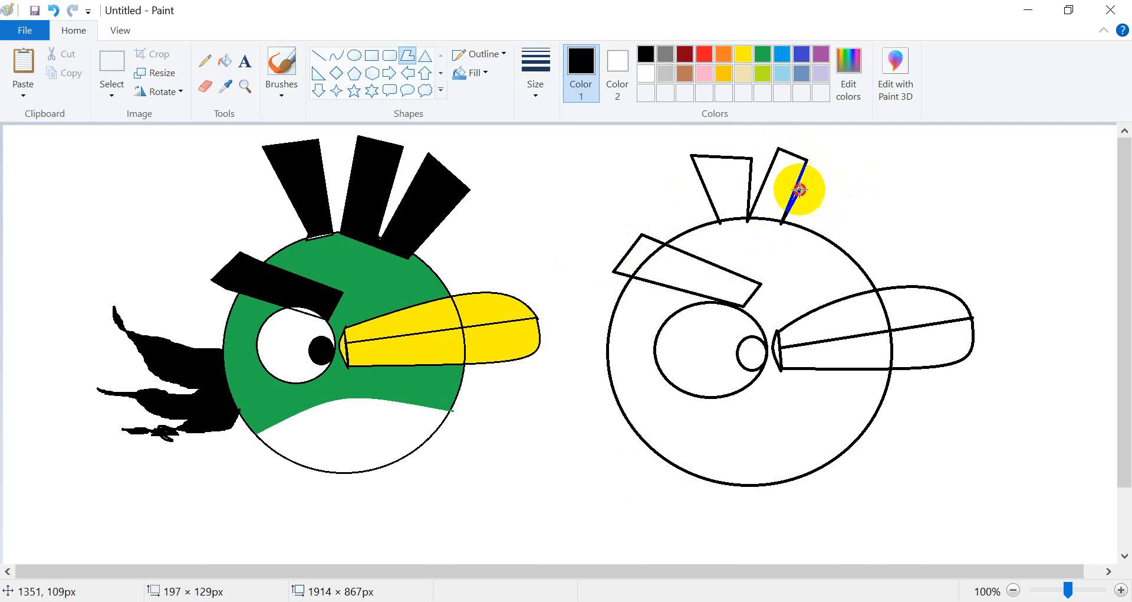
pyautogui.click(838, 148)
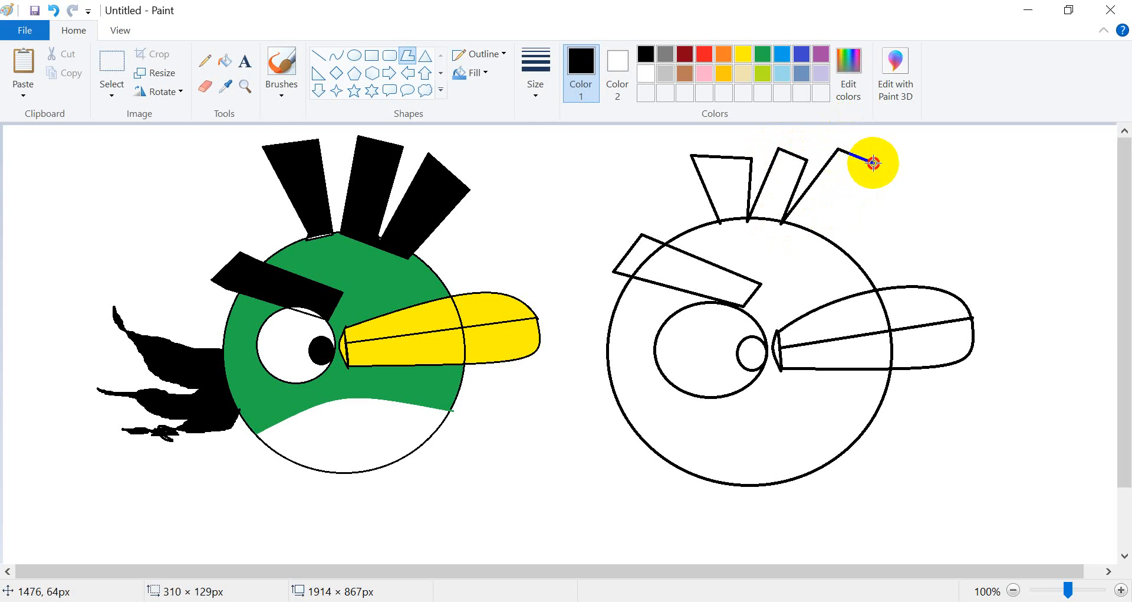
pyautogui.click(874, 162)
pyautogui.click(808, 234)
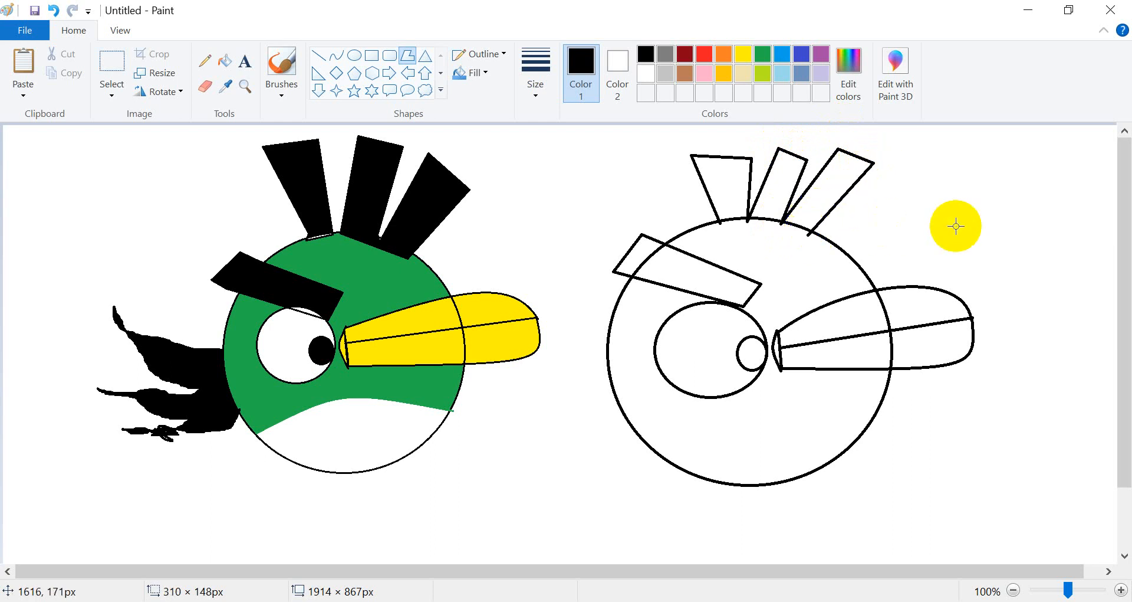
# Try sketching the tail feathers freehand with the pencil at the body's left edge.
pyautogui.click(230, 70)
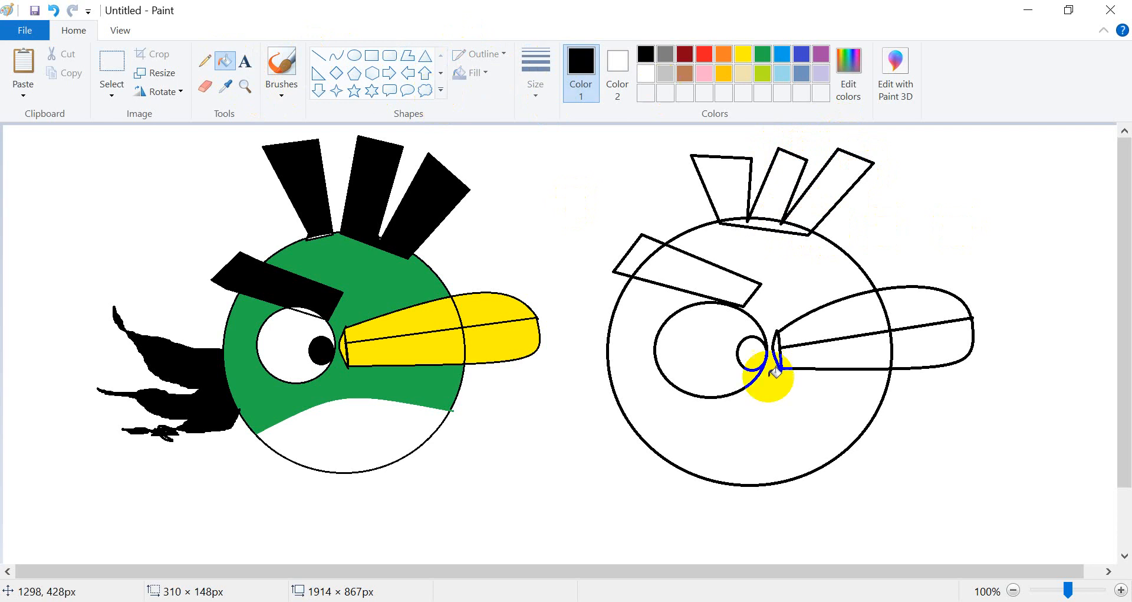
pyautogui.click(319, 56)
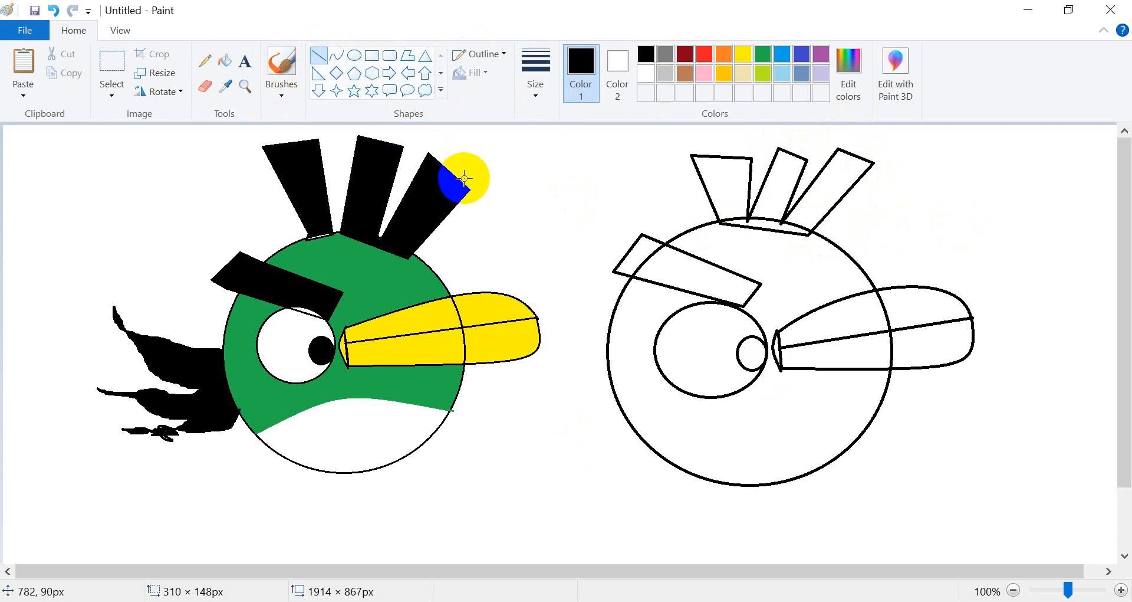
pyautogui.click(205, 60)
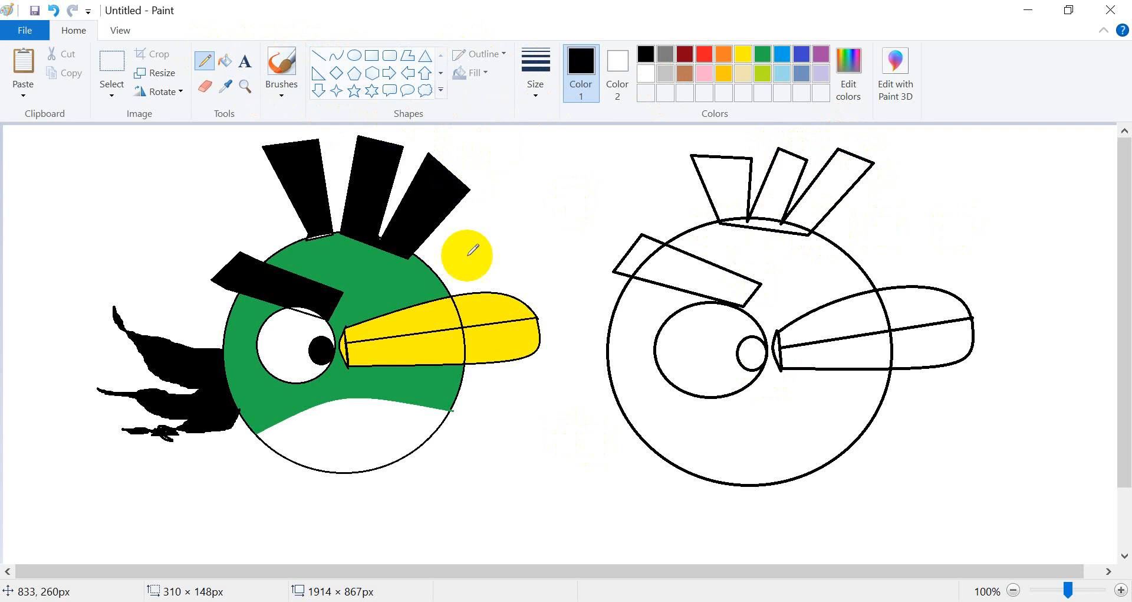
pyautogui.moveTo(535, 317); pyautogui.dragTo(538, 321)
pyautogui.moveTo(609, 313)
pyautogui.mouseDown()
pyautogui.moveTo(607, 334)
pyautogui.moveTo(549, 292)
pyautogui.mouseUp()
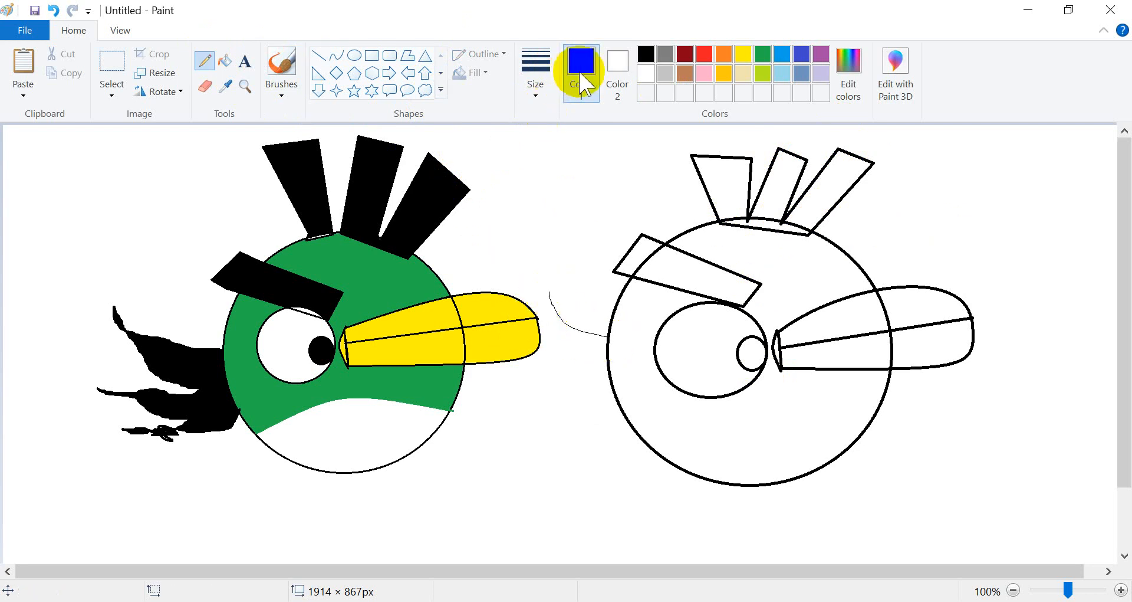
pyautogui.click(535, 76)
pyautogui.click(571, 243)
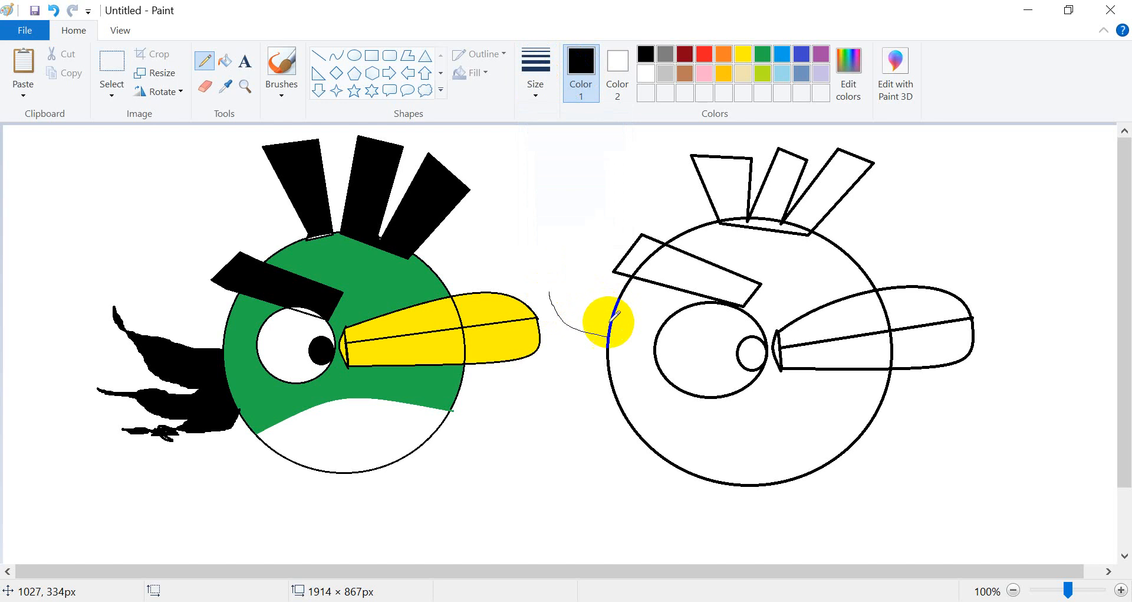
pyautogui.moveTo(609, 324)
pyautogui.mouseDown()
pyautogui.moveTo(611, 346)
pyautogui.moveTo(555, 311)
pyautogui.moveTo(548, 287)
pyautogui.moveTo(562, 357)
pyautogui.moveTo(542, 347)
pyautogui.moveTo(546, 366)
pyautogui.moveTo(590, 404)
pyautogui.moveTo(559, 394)
pyautogui.moveTo(614, 413)
pyautogui.mouseUp()
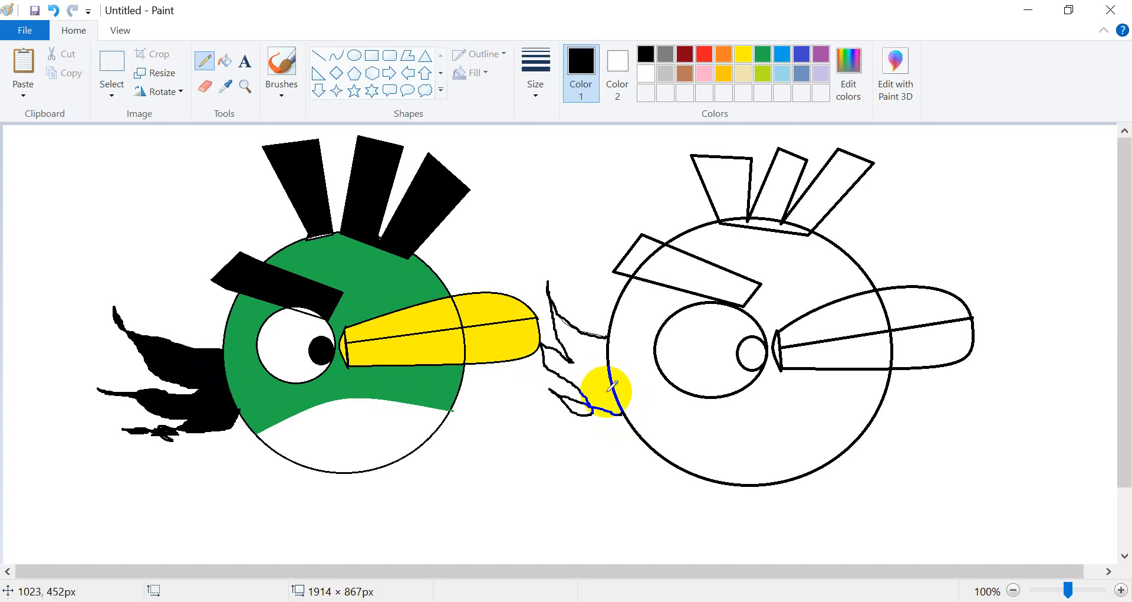
pyautogui.click(53, 10)
# Draw the tail feathers freehand with the pencil along the body's left edge, undoing false strokes.
pyautogui.moveTo(550, 291)
pyautogui.mouseDown()
pyautogui.moveTo(619, 338)
pyautogui.moveTo(554, 303)
pyautogui.mouseUp()
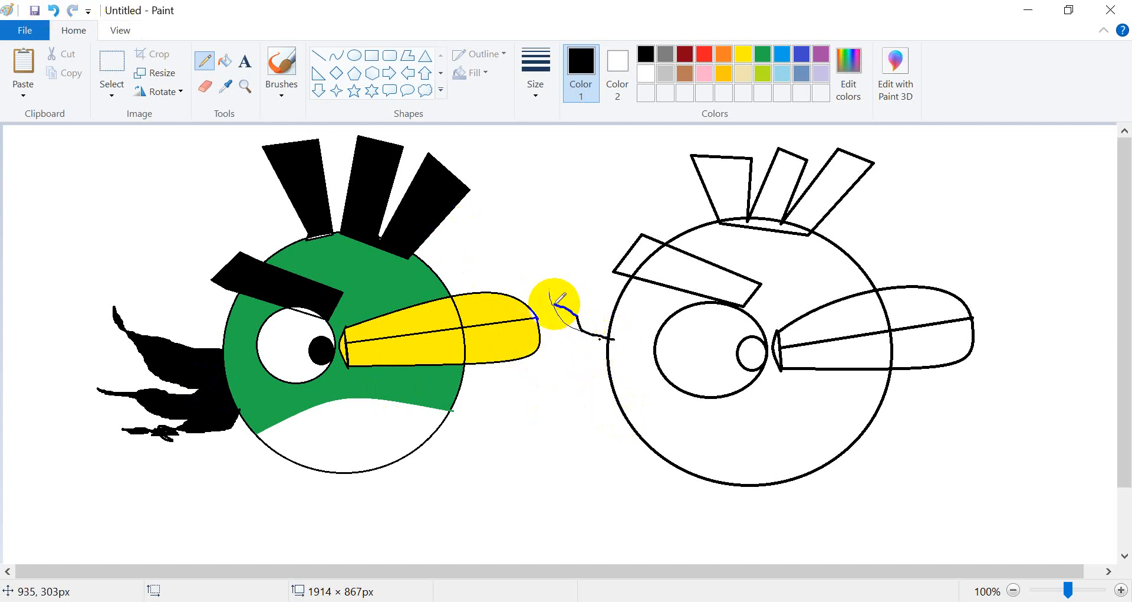
pyautogui.click(54, 10)
pyautogui.moveTo(607, 338)
pyautogui.mouseDown()
pyautogui.moveTo(569, 329)
pyautogui.moveTo(544, 296)
pyautogui.moveTo(602, 405)
pyautogui.mouseUp()
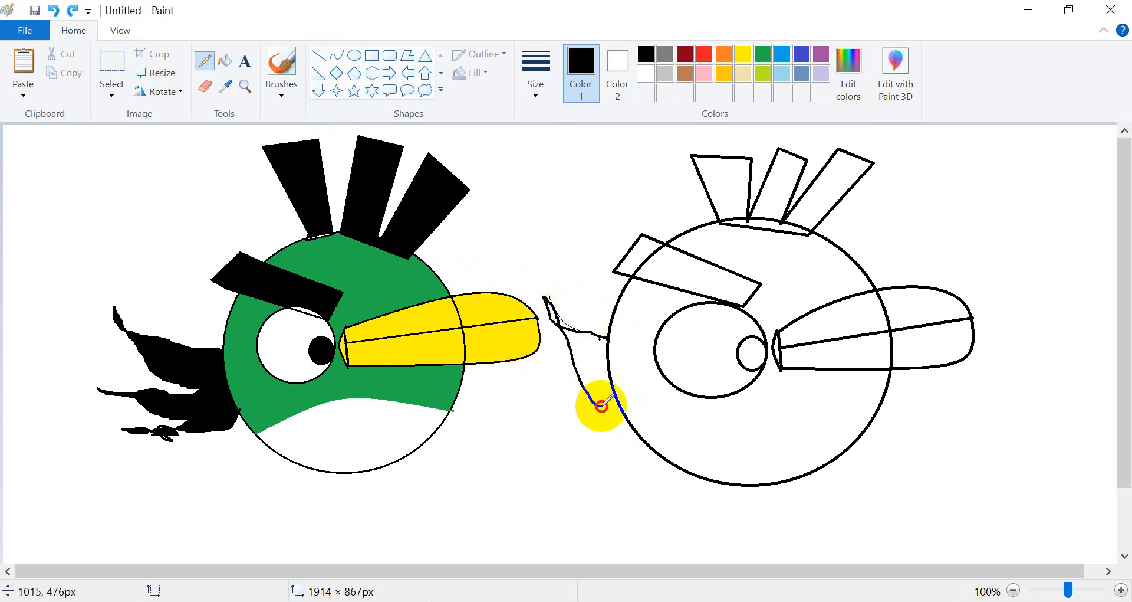
pyautogui.click(54, 11)
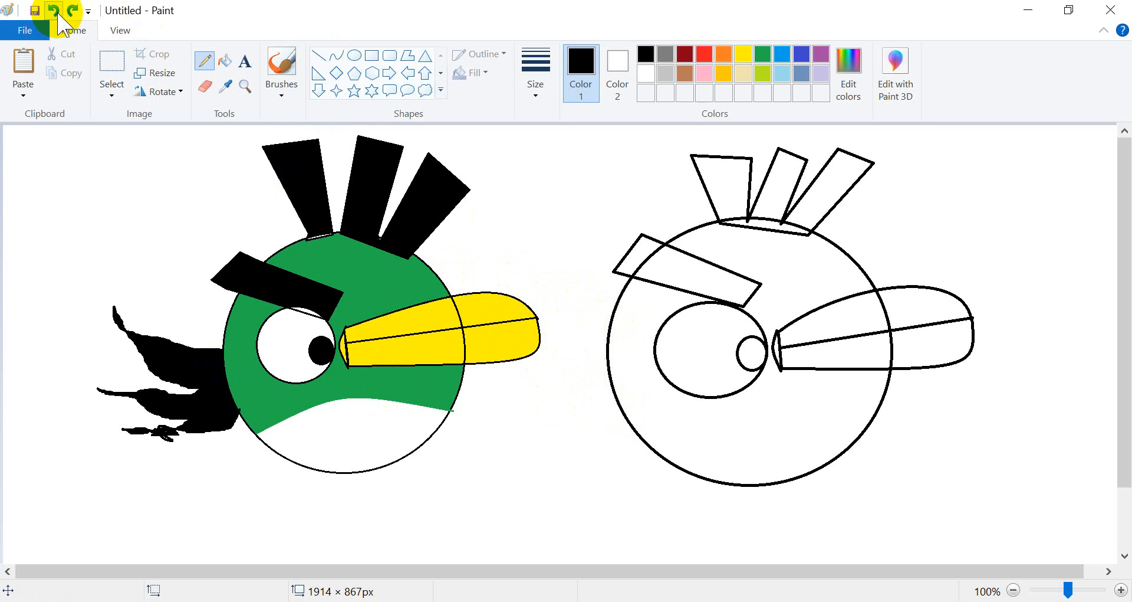
pyautogui.moveTo(611, 322)
pyautogui.mouseDown()
pyautogui.moveTo(554, 280)
pyautogui.moveTo(581, 328)
pyautogui.moveTo(585, 344)
pyautogui.moveTo(552, 309)
pyautogui.moveTo(585, 384)
pyautogui.moveTo(550, 366)
pyautogui.moveTo(584, 418)
pyautogui.moveTo(626, 420)
pyautogui.mouseUp()
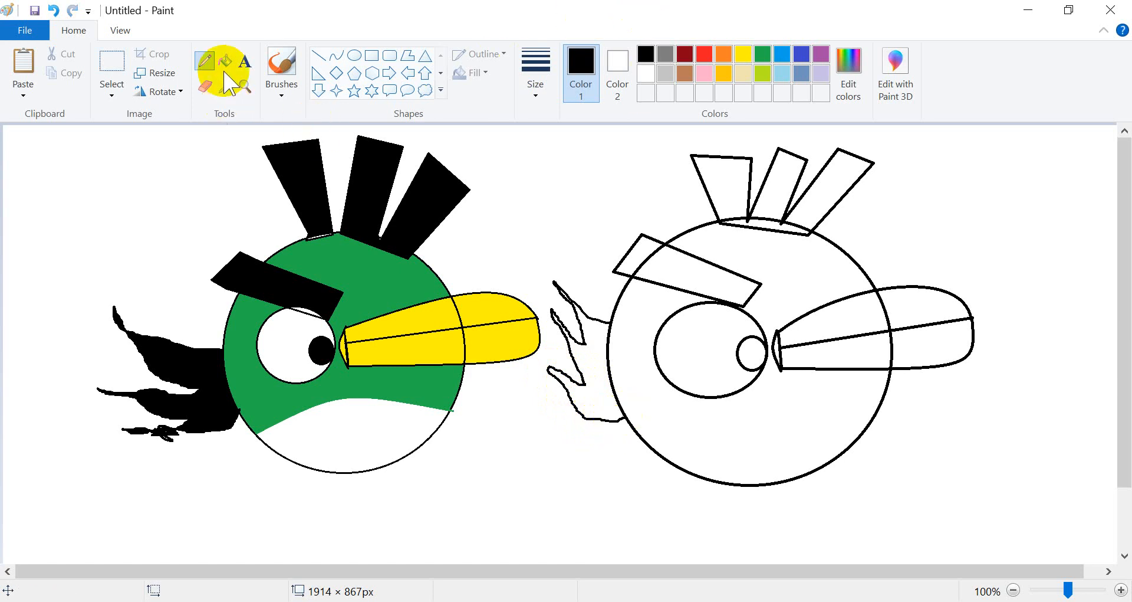
# Draw a green curve across the lower body to separate the belly.
pyautogui.click(337, 55)
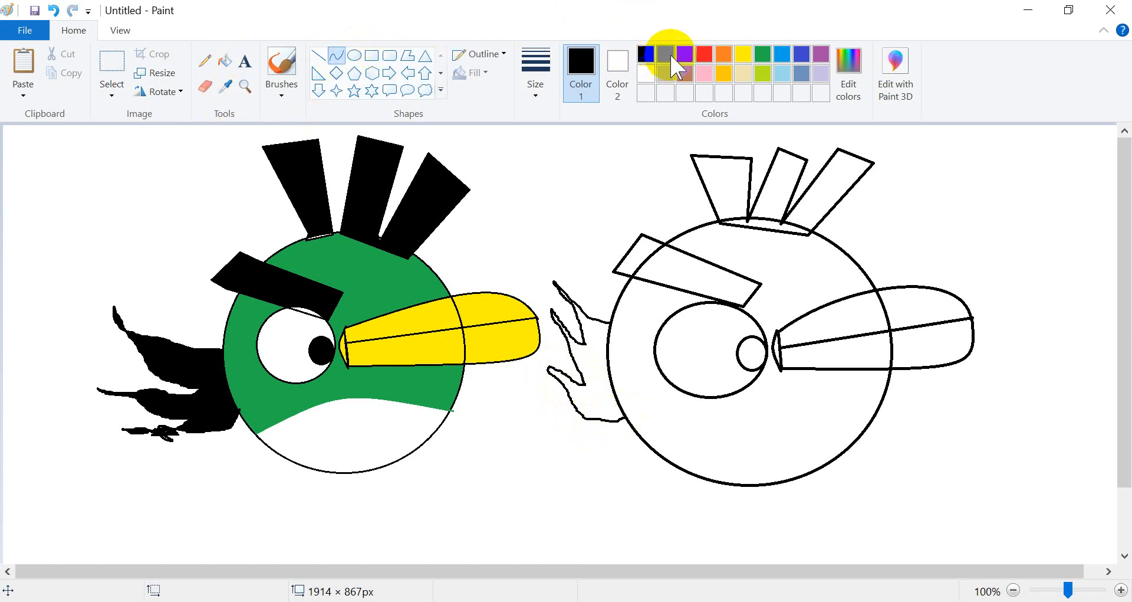
pyautogui.click(763, 54)
pyautogui.moveTo(624, 417); pyautogui.dragTo(879, 404)
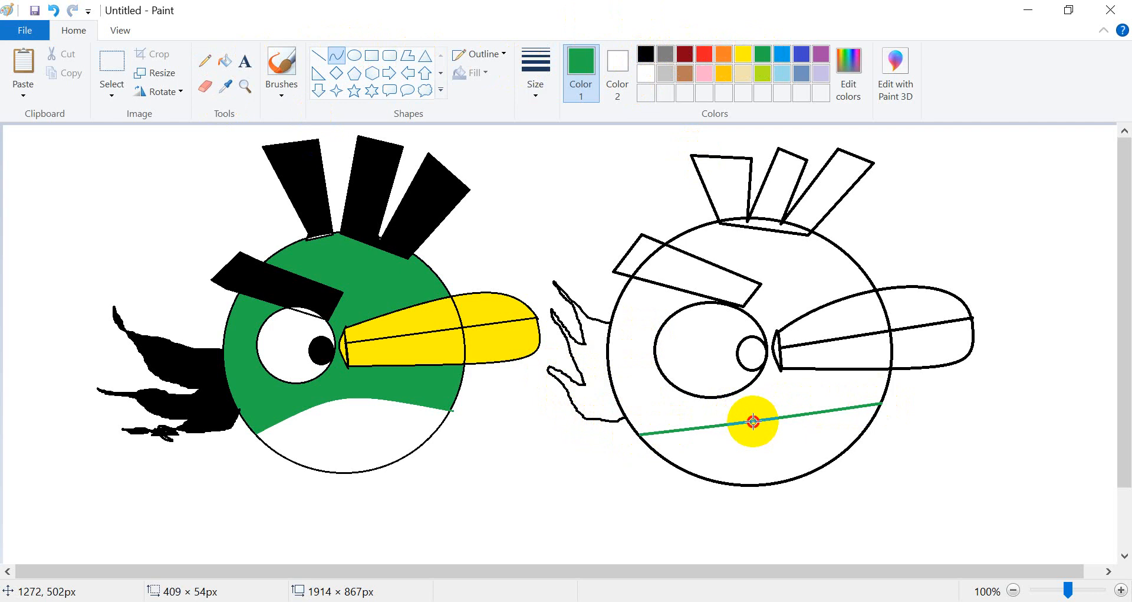
pyautogui.moveTo(754, 421)
pyautogui.mouseDown()
pyautogui.moveTo(749, 394)
pyautogui.moveTo(737, 392)
pyautogui.moveTo(737, 411)
pyautogui.mouseUp()
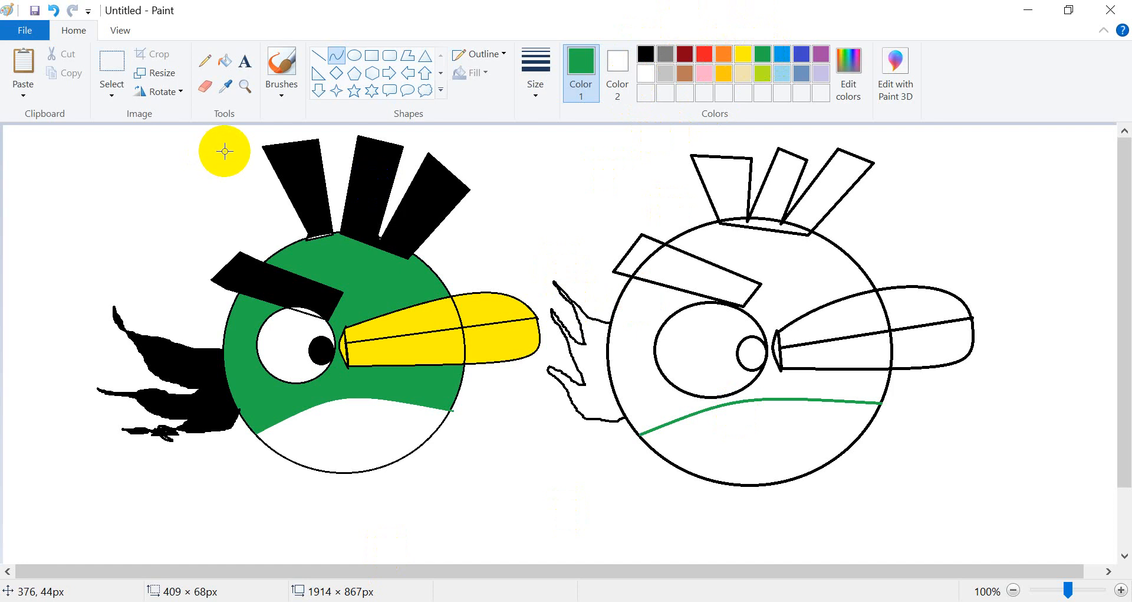
# Fill the body green and the eyebrow black with the Fill tool.
pyautogui.click(225, 61)
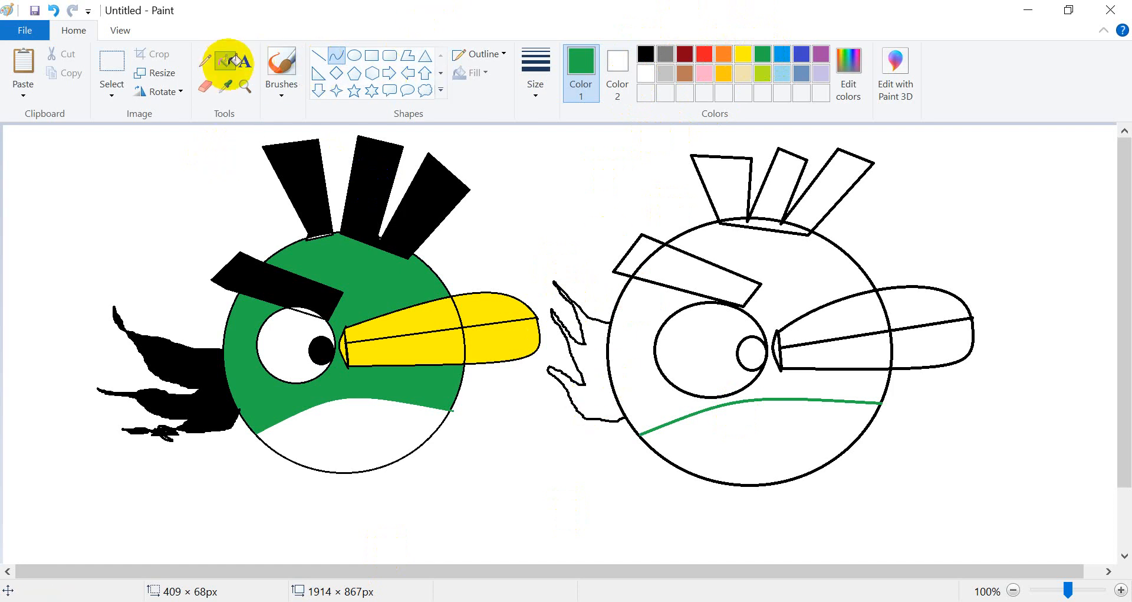
pyautogui.click(776, 272)
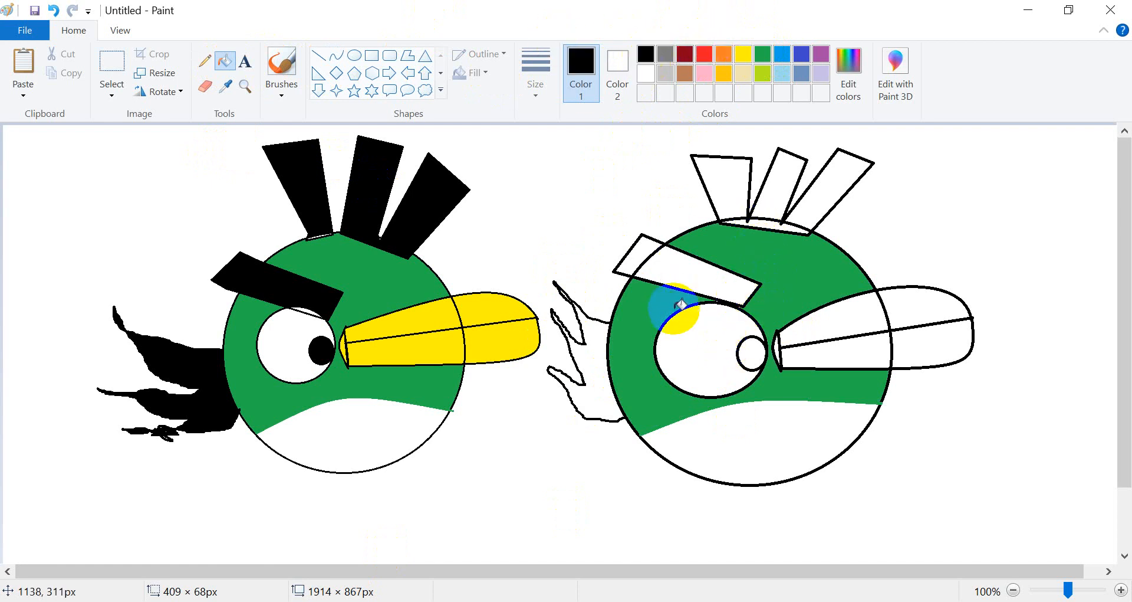
pyautogui.click(693, 257)
pyautogui.click(635, 250)
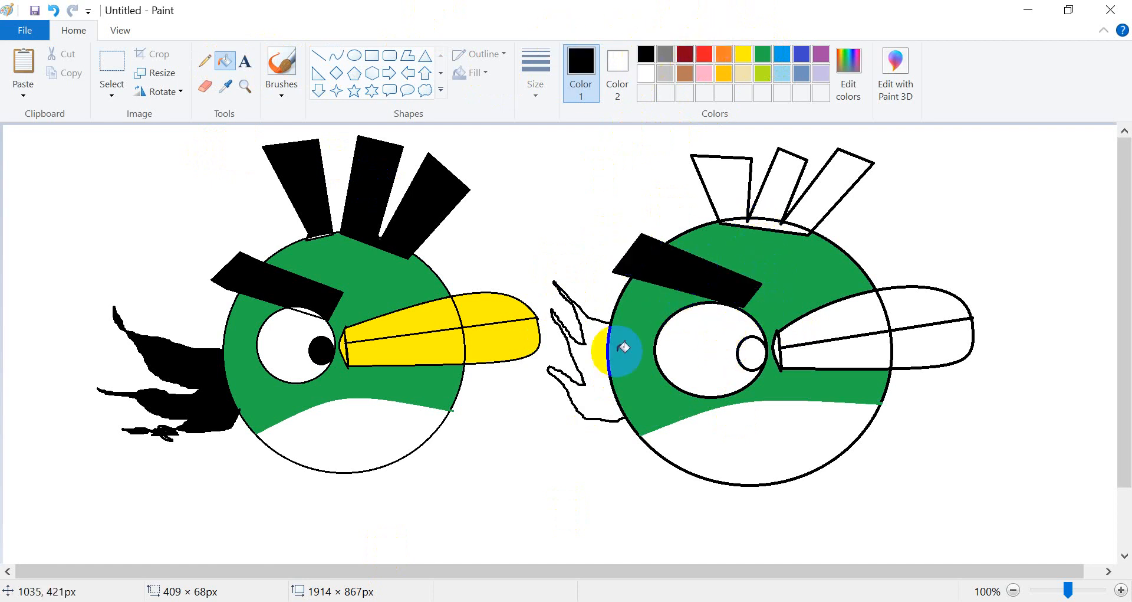
# Fill the tail, the three crest feathers and the strip below them black, undoing an accidental body fill.
pyautogui.click(608, 407)
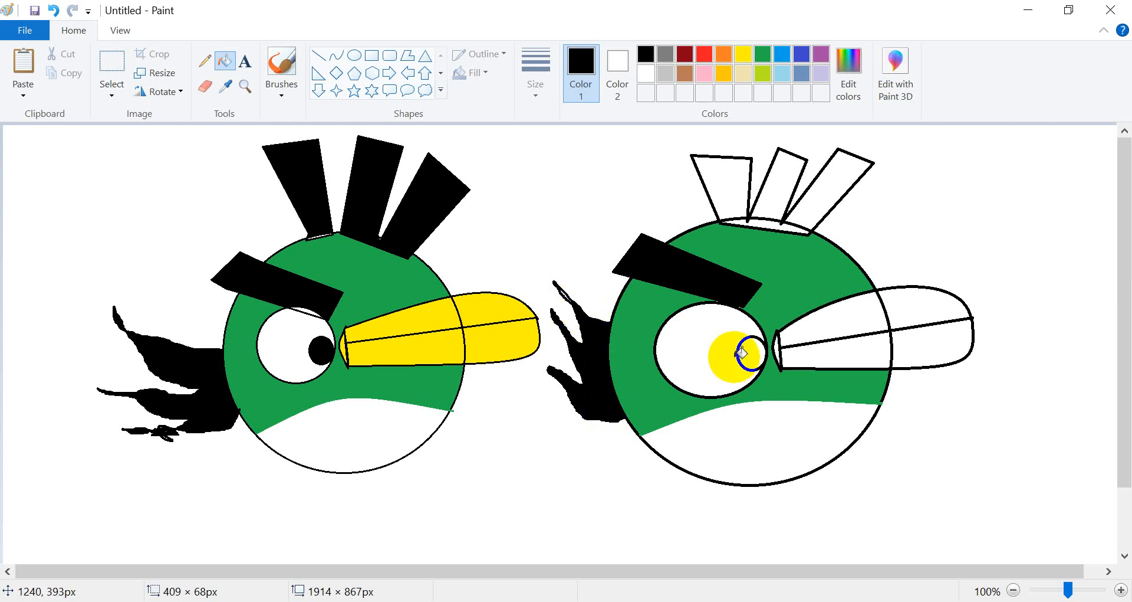
pyautogui.click(724, 182)
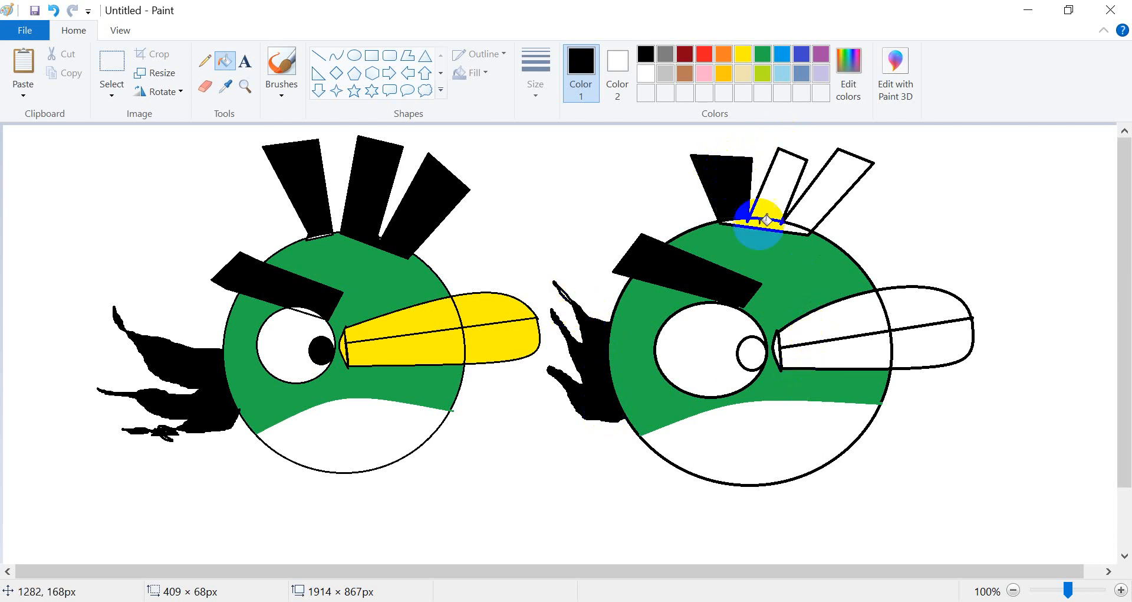
pyautogui.click(754, 236)
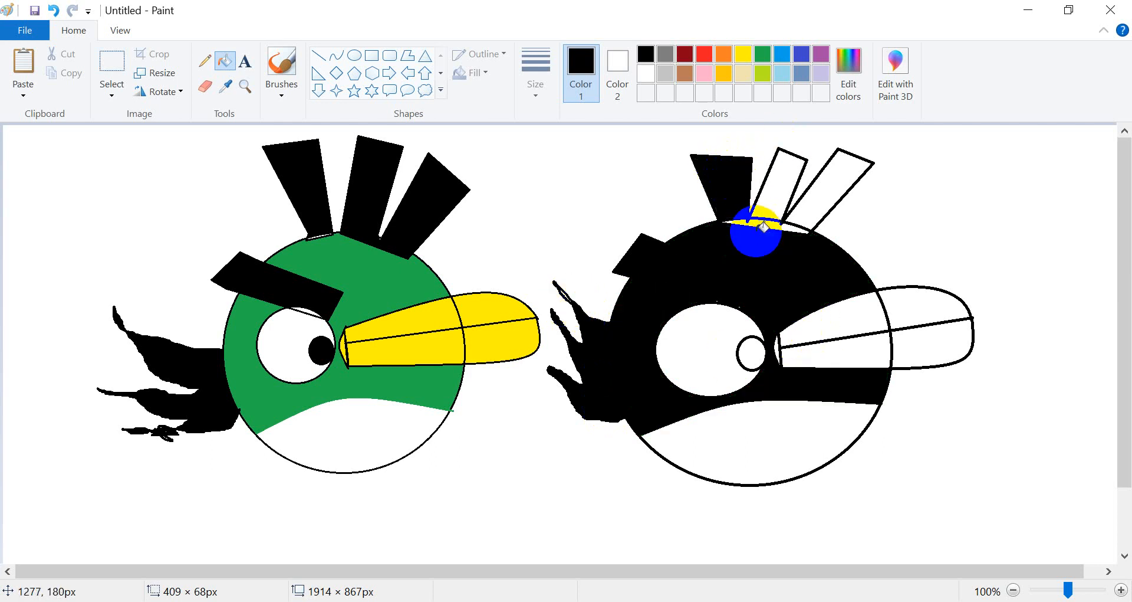
pyautogui.click(53, 10)
pyautogui.click(779, 187)
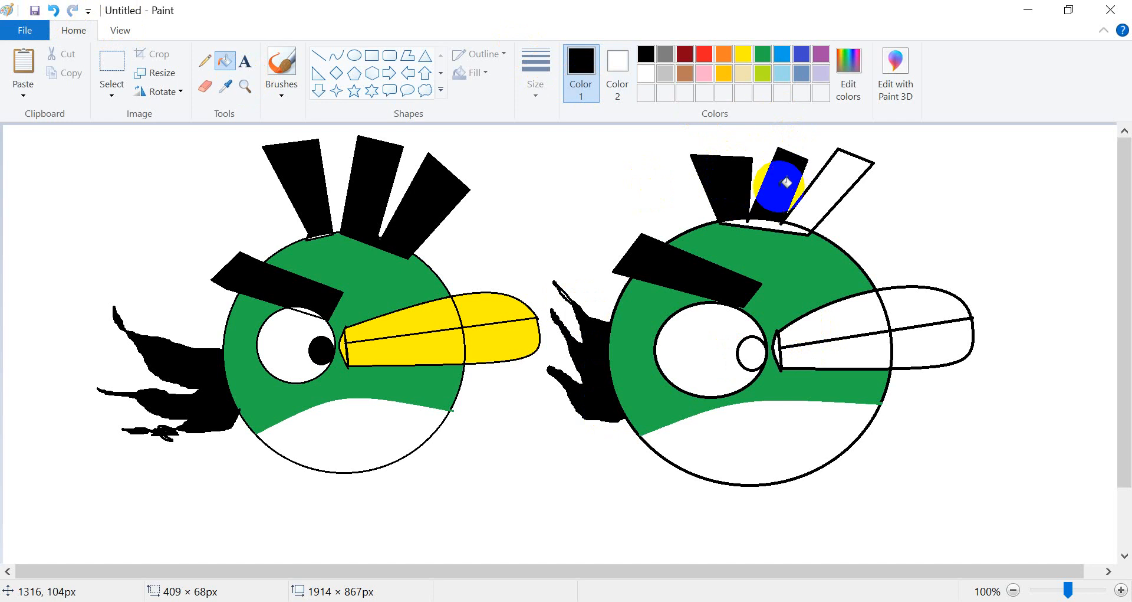
pyautogui.click(806, 227)
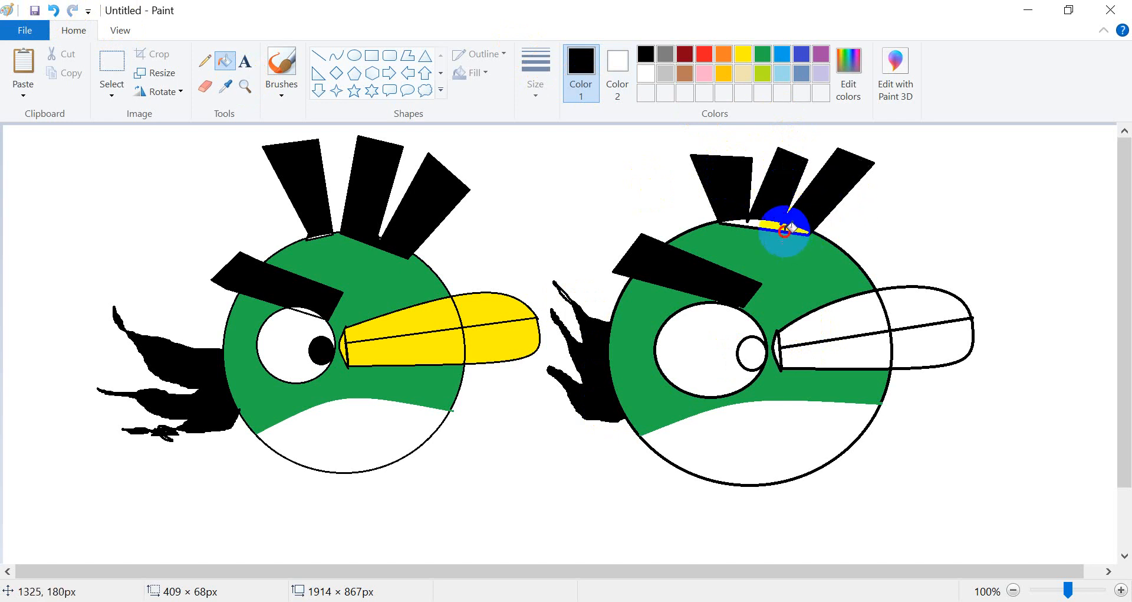
pyautogui.click(780, 223)
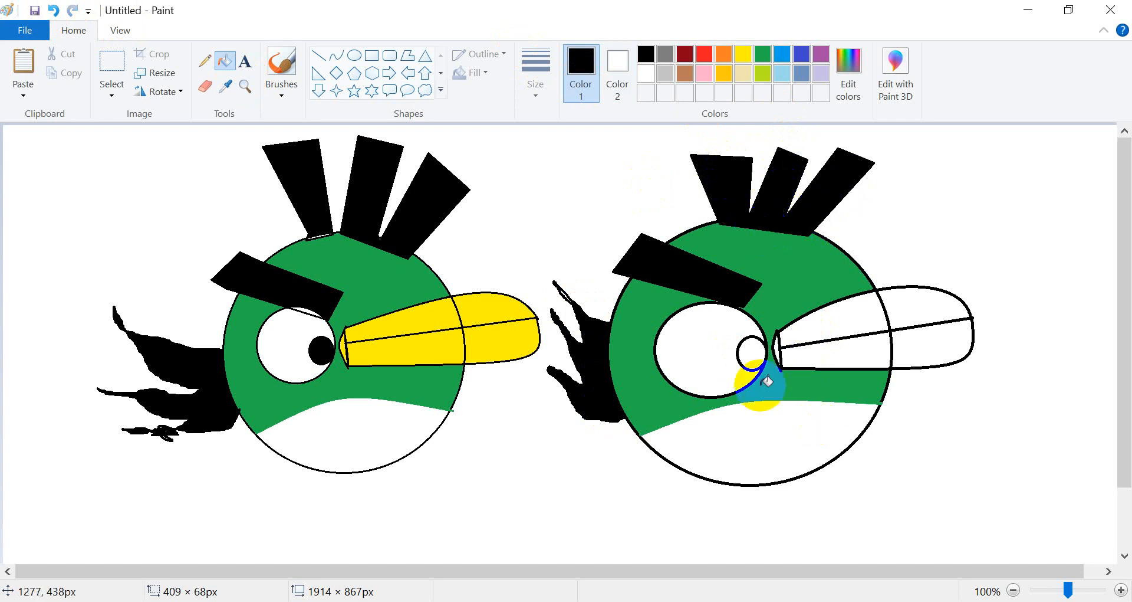
# Fill the right bird's pupil black with the Fill tool.
pyautogui.click(751, 353)
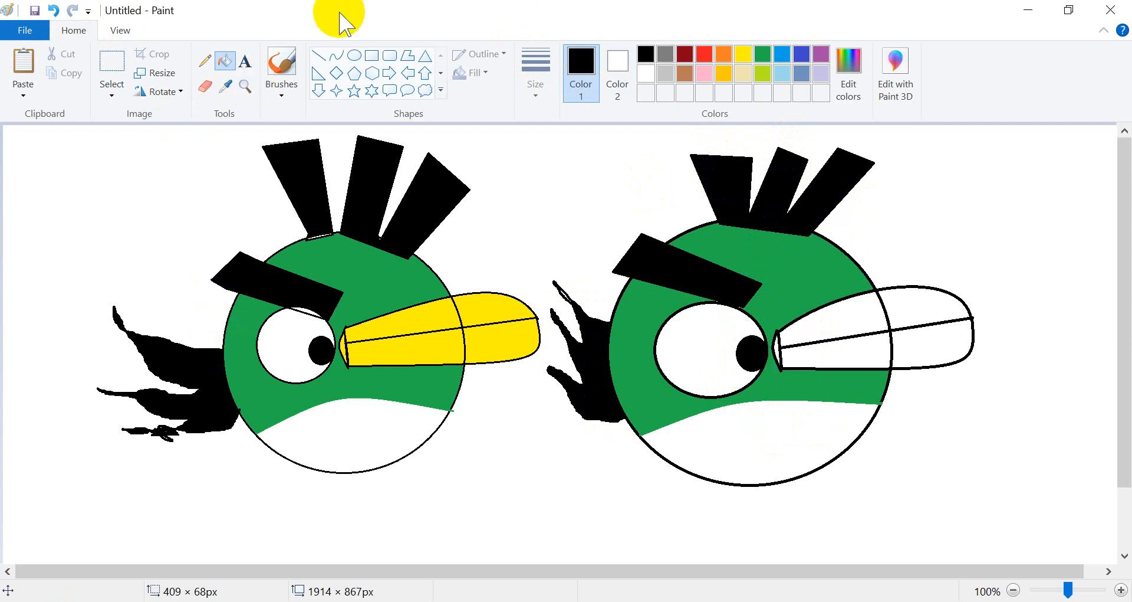
pyautogui.click(734, 168)
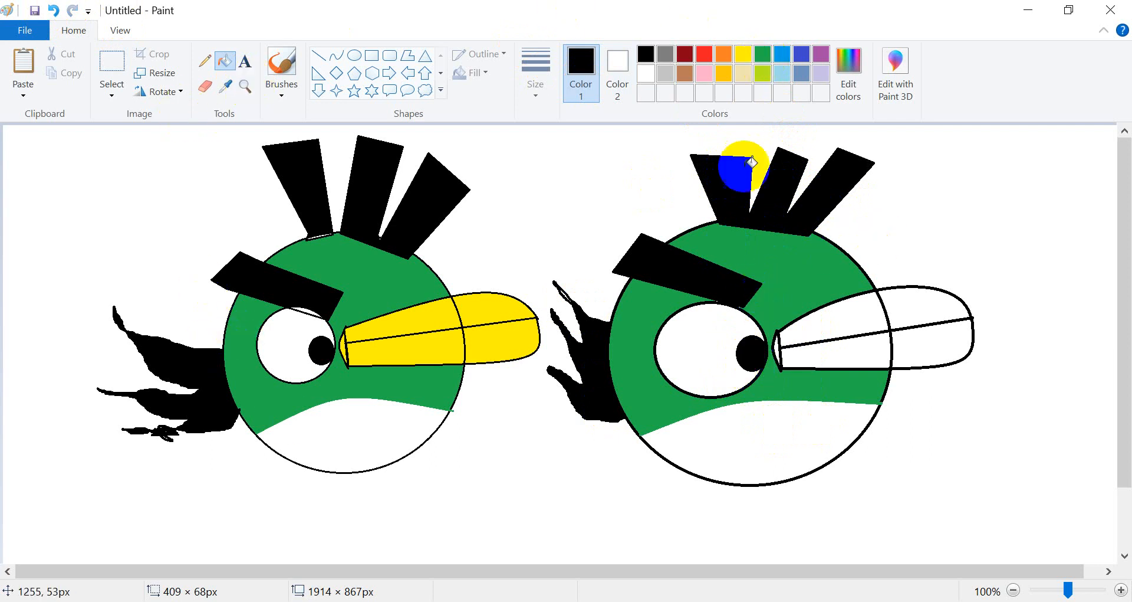
# Switch to yellow and fill the lower and upper beak sections inside the right bird's body.
pyautogui.click(750, 57)
pyautogui.click(873, 337)
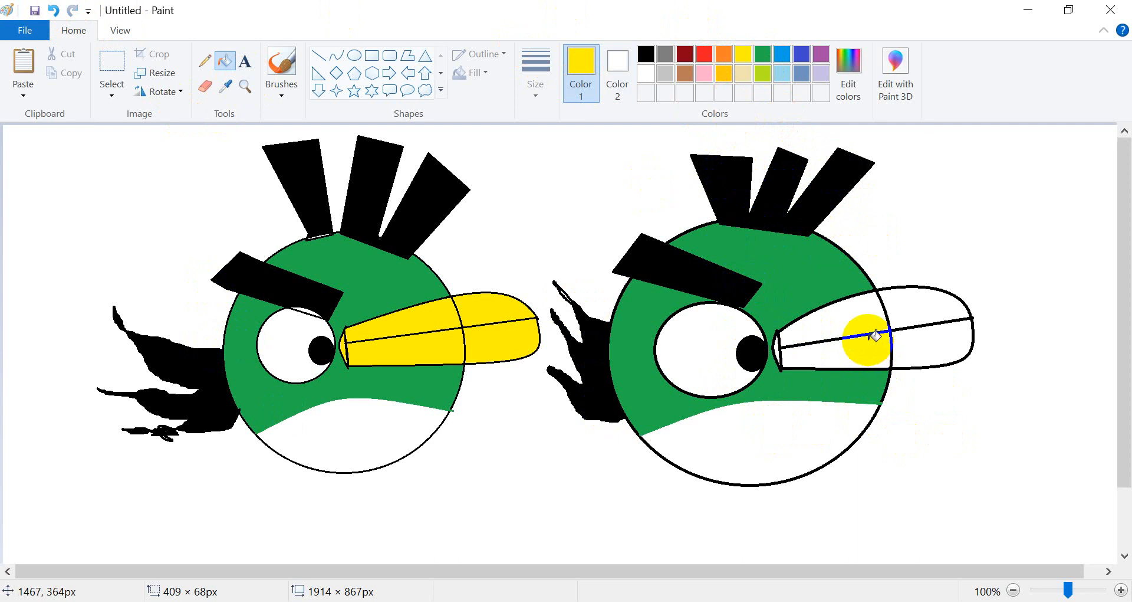
pyautogui.click(873, 337)
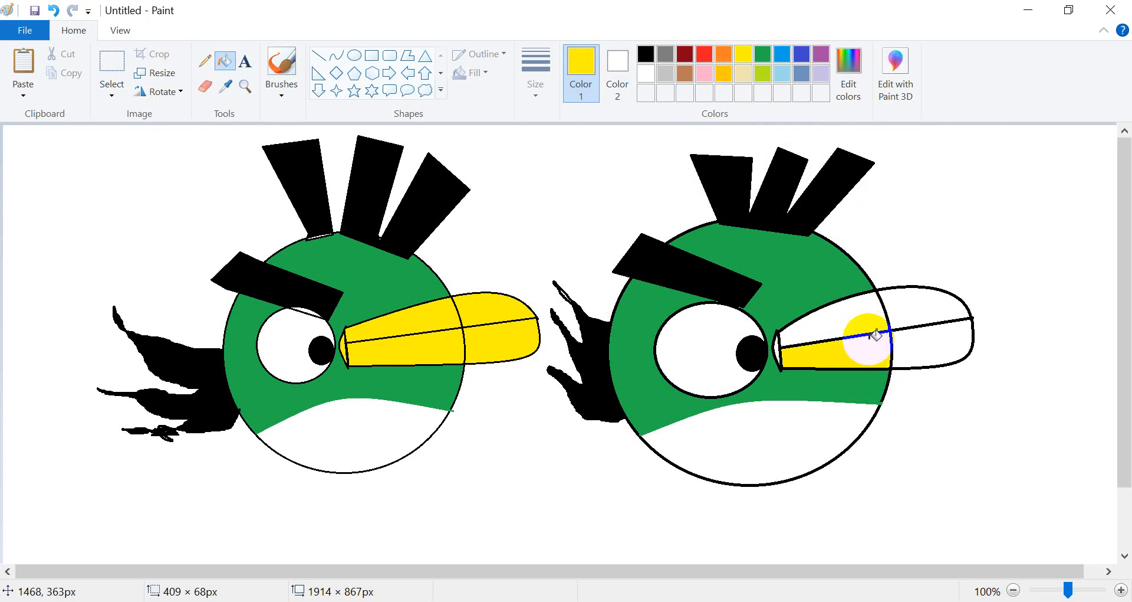
pyautogui.click(858, 308)
pyautogui.click(769, 353)
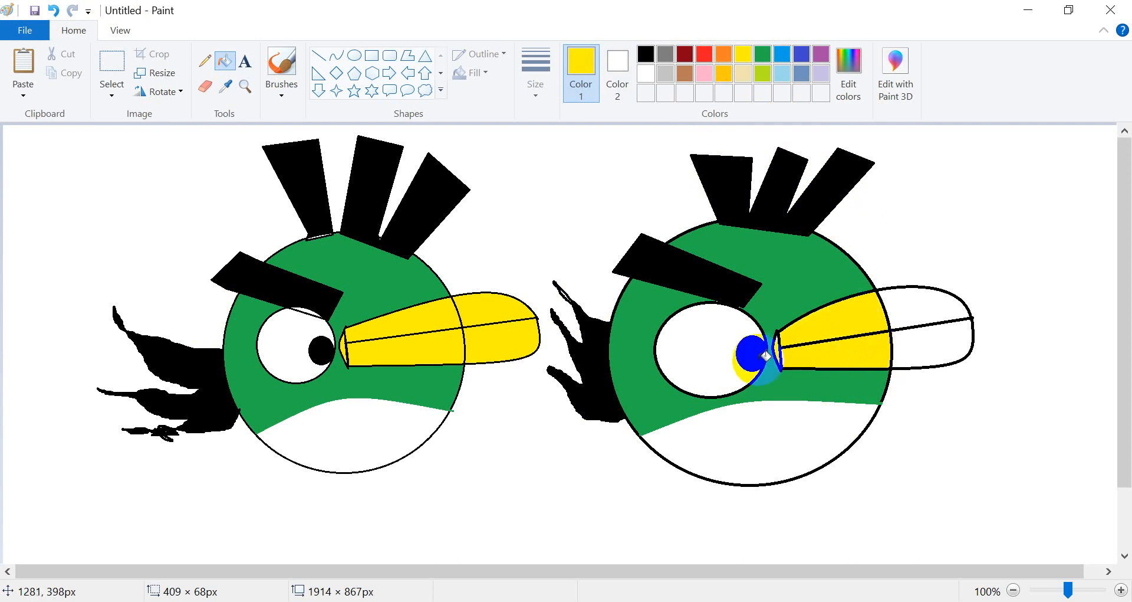
pyautogui.click(781, 350)
pyautogui.click(52, 9)
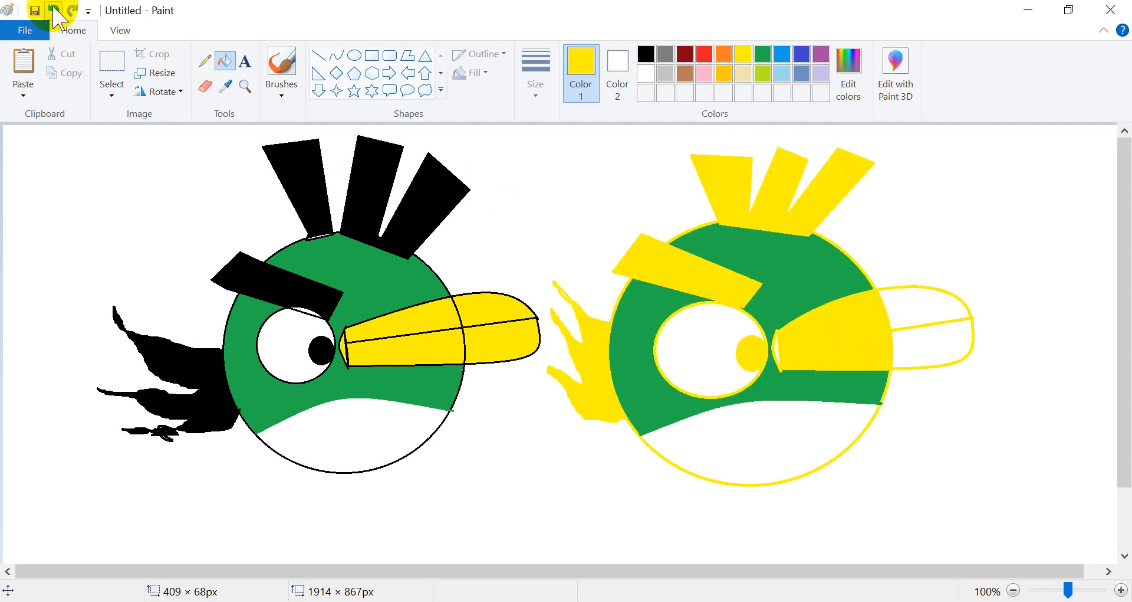
# Fill the beak's base and its upper and lower sections beyond the body yellow.
pyautogui.click(767, 348)
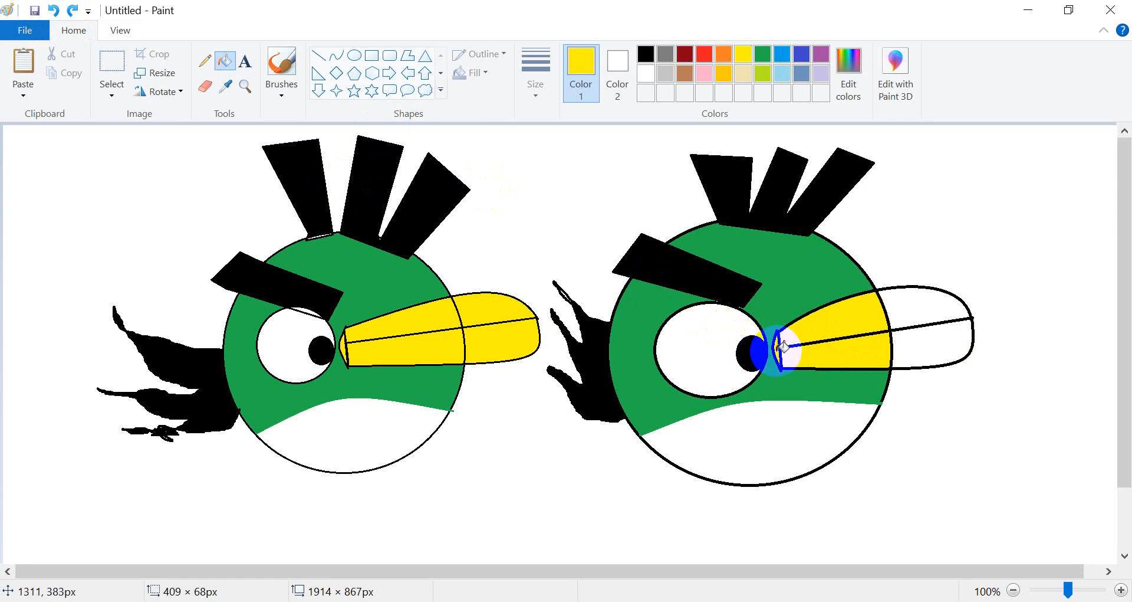
pyautogui.click(921, 305)
pyautogui.click(924, 355)
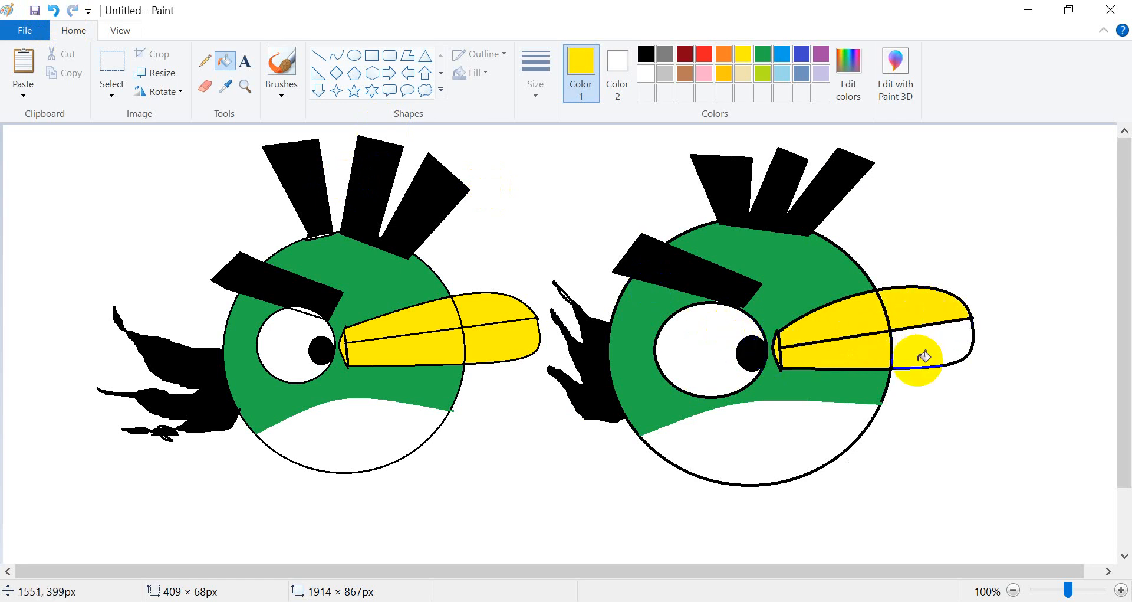